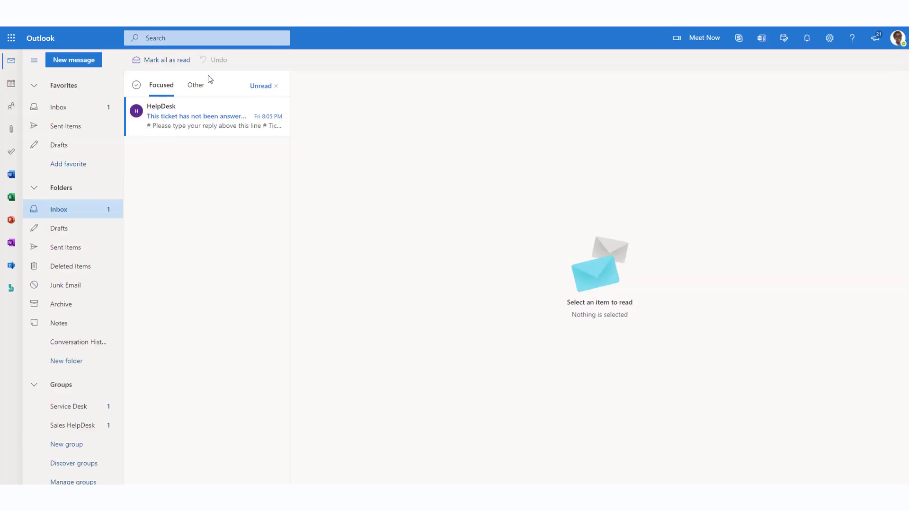
Open the HelpDesk overdue-ticket email and follow its ticket #1 link into SharePoint
left_click(201, 126)
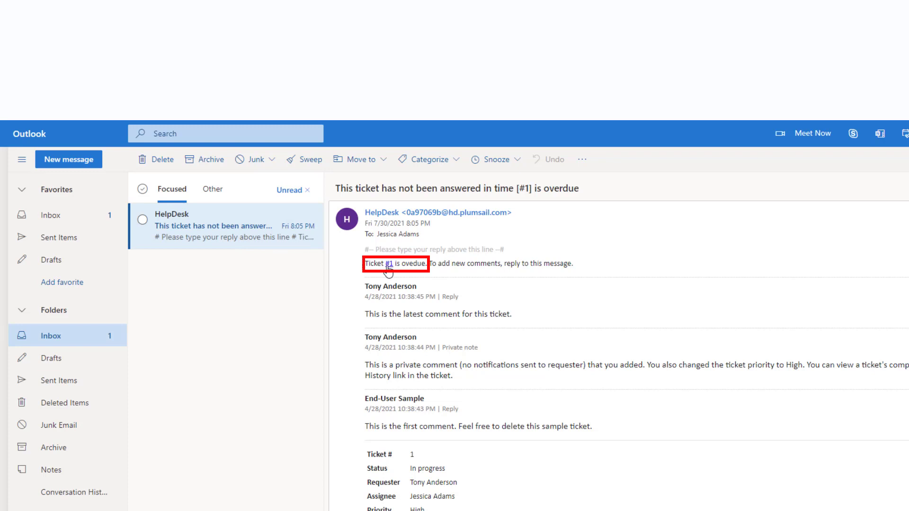
left_click(389, 265)
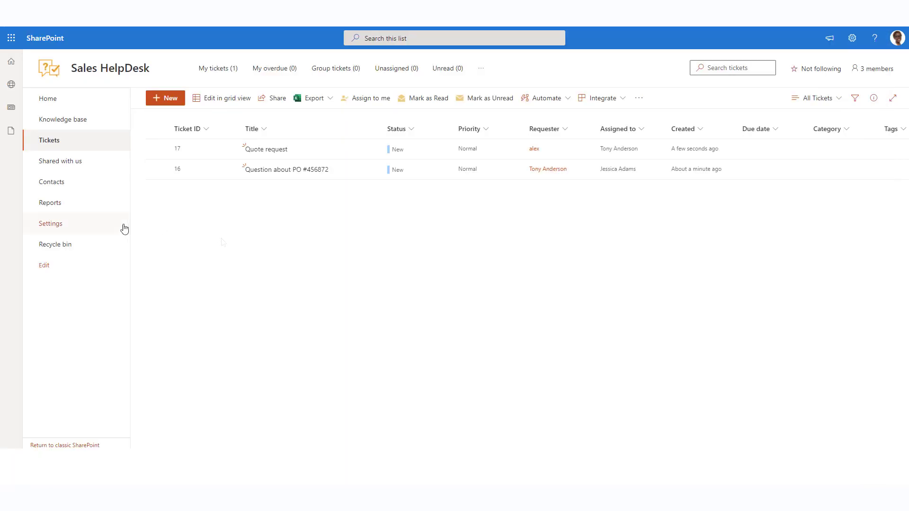
Change the ticket numbering formula to 'SALES - {{IDCounter}} {{CurrentDate:t}}' and save it
left_click(83, 226)
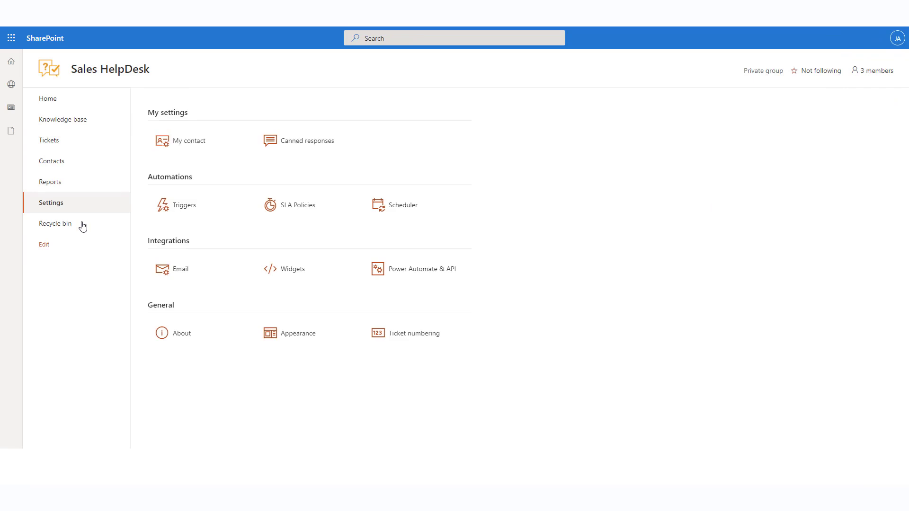
left_click(400, 341)
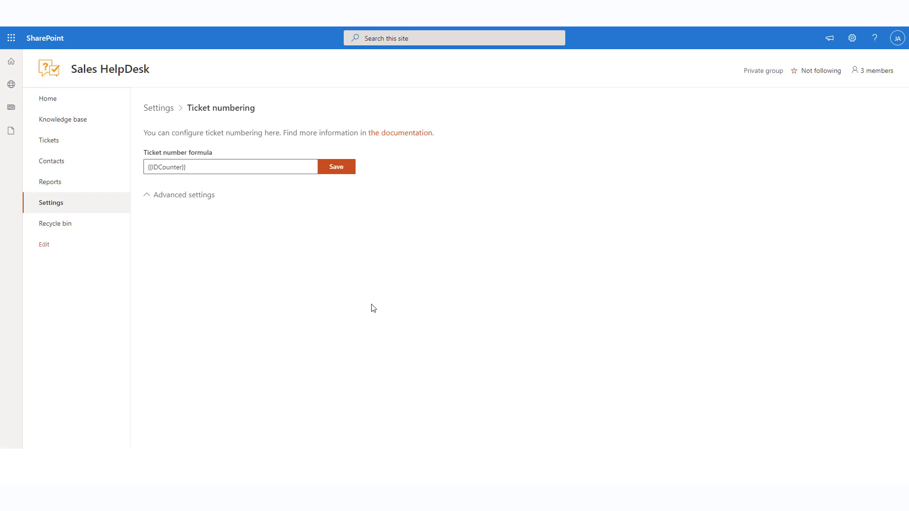
left_click(188, 174)
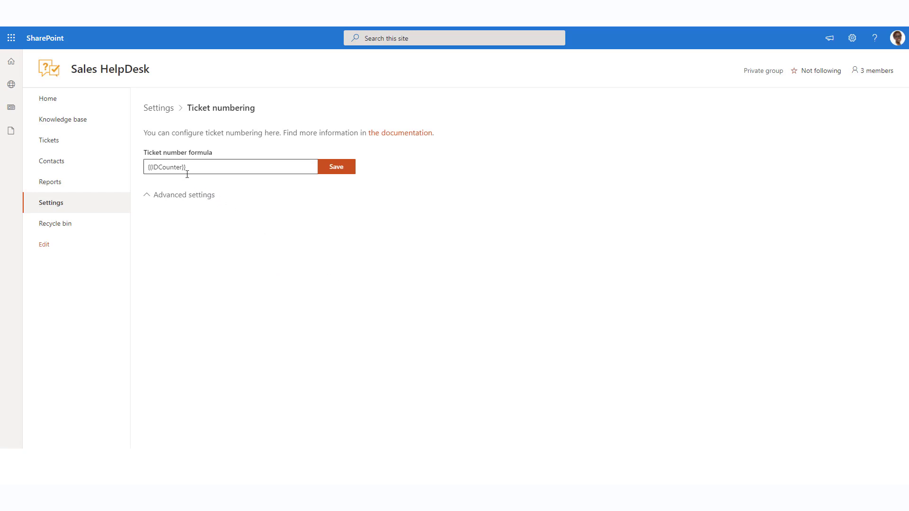
left_click(901, 471)
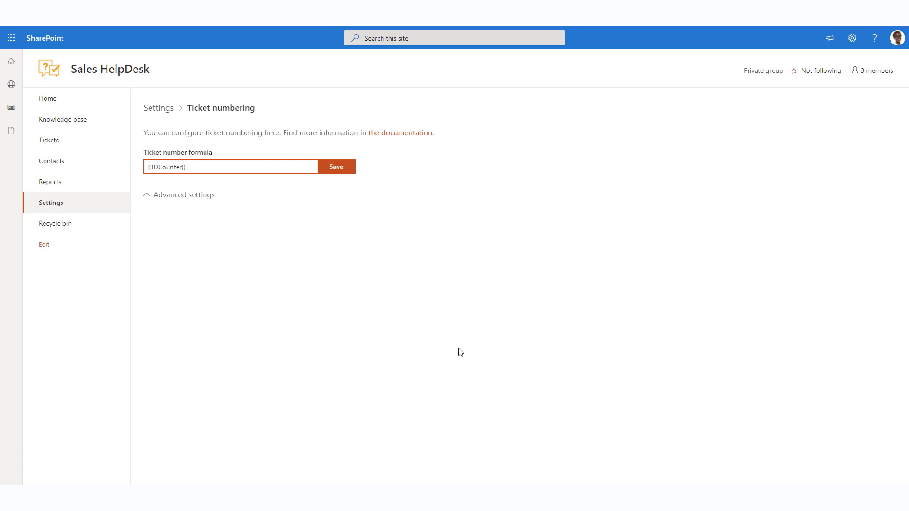
left_click(299, 268)
left_click(224, 169)
type("{{CurrentDate:t}}")
type("SALES")
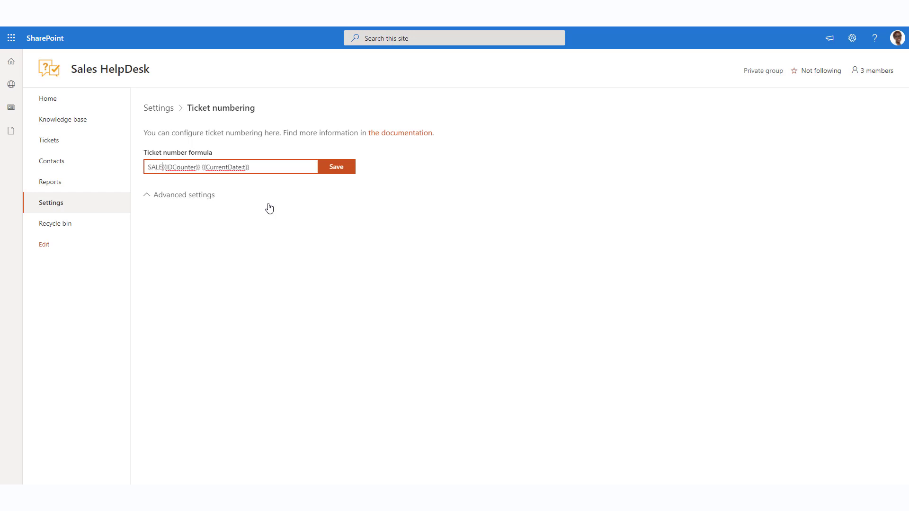
type(" -")
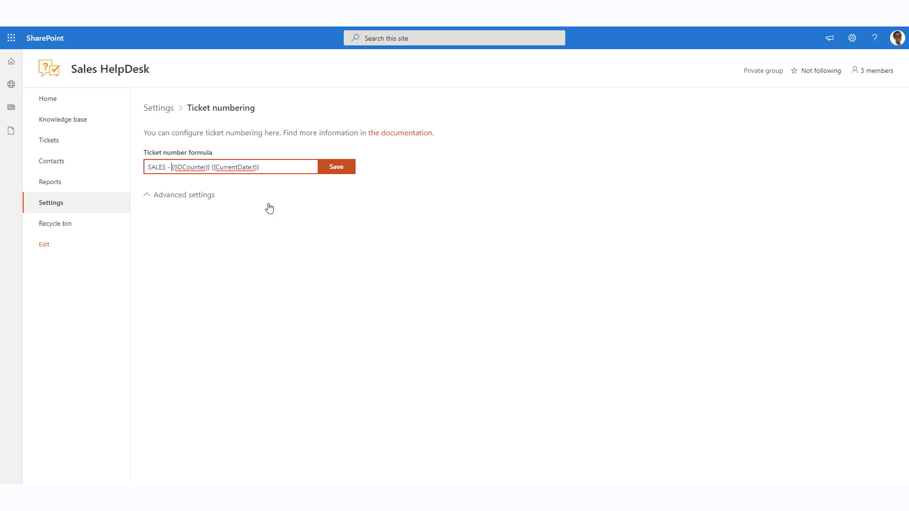
left_click(337, 168)
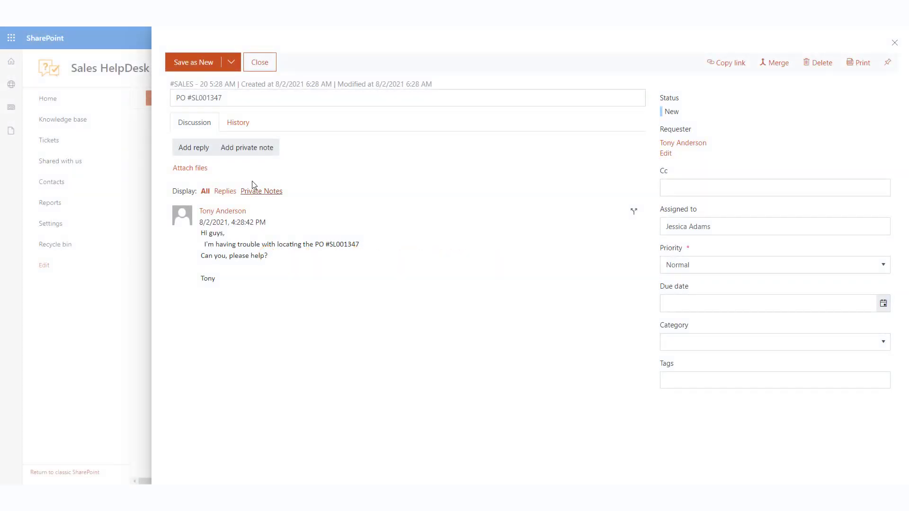
Expand a ticket's Save as New dropdown to review the available save statuses
left_click(231, 67)
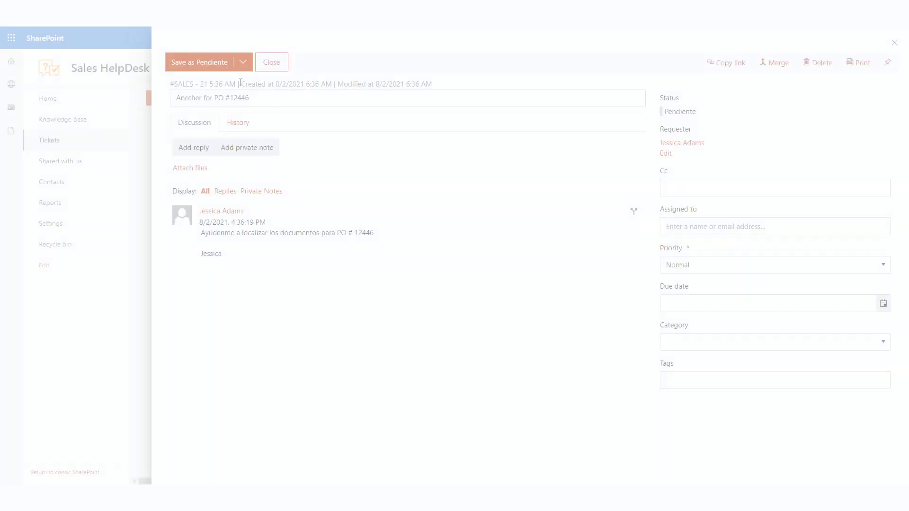
left_click(243, 62)
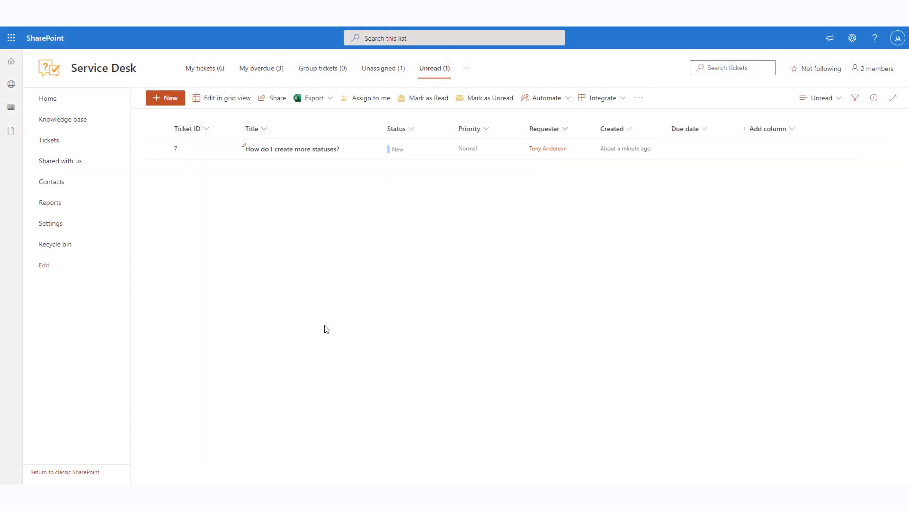
Open the Ticket Statuses list from Site contents and inspect the New status
left_click(851, 39)
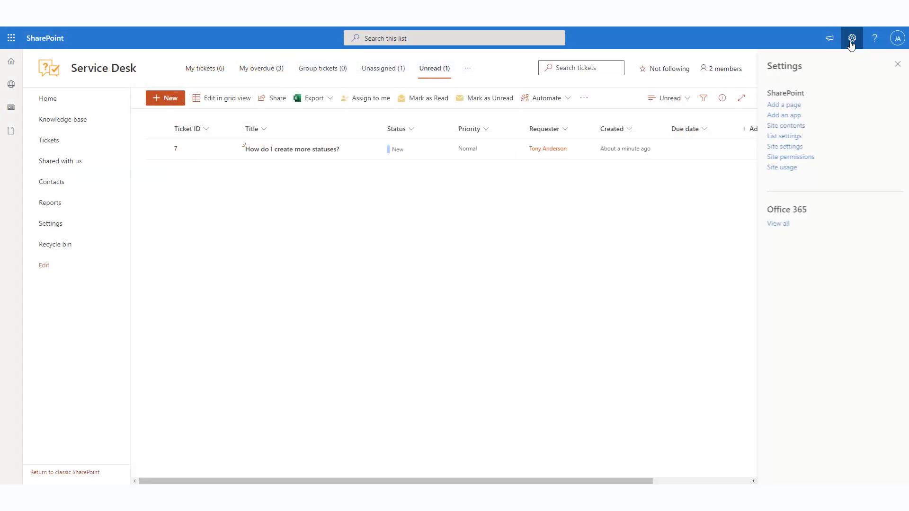
left_click(782, 126)
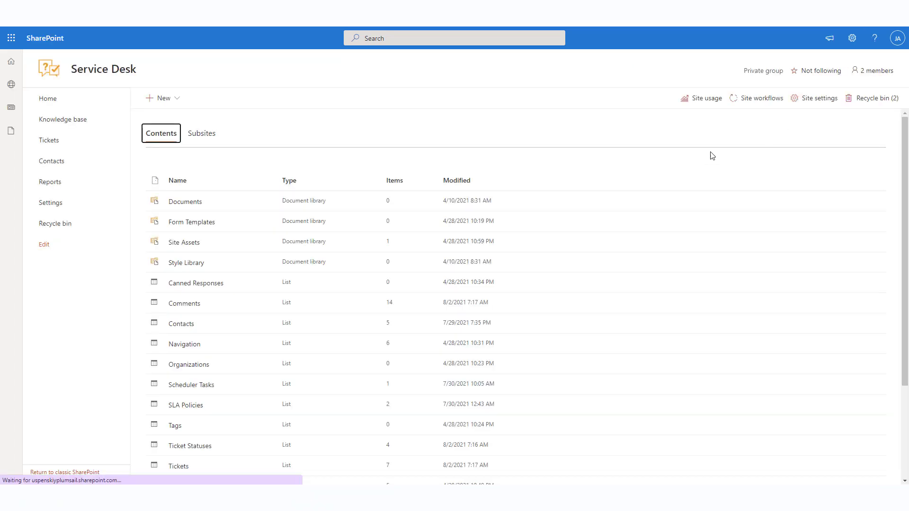
left_click(201, 446)
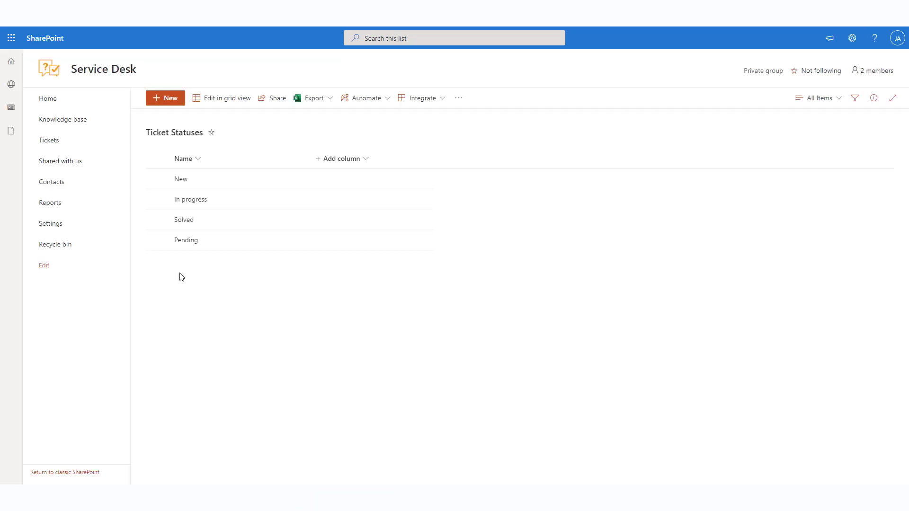
left_click(157, 179)
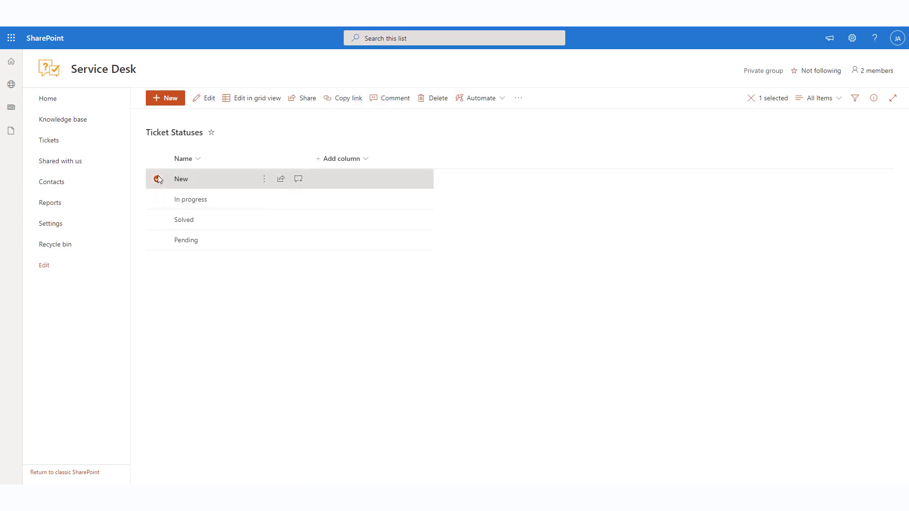
left_click(203, 99)
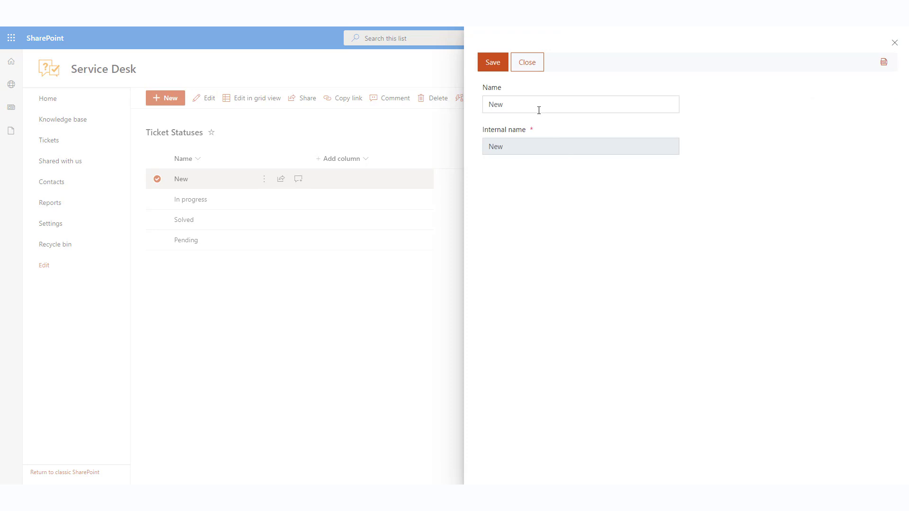
left_click(520, 65)
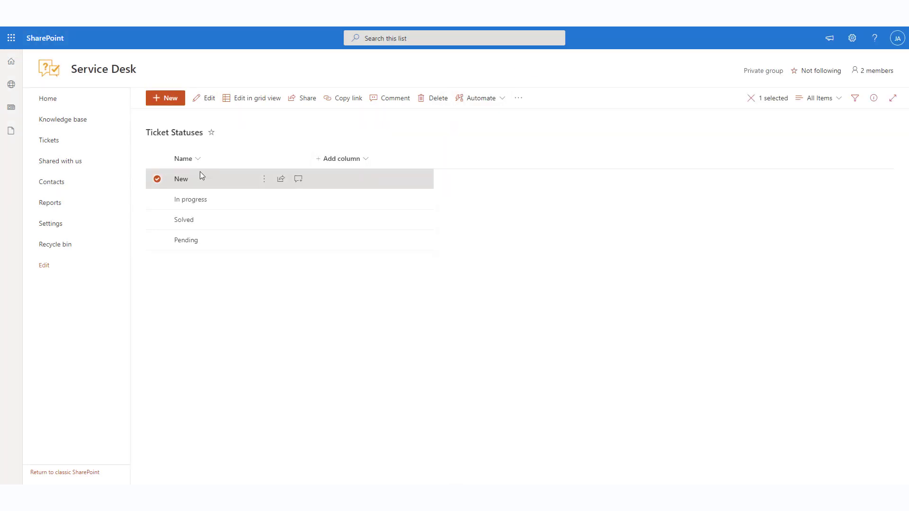
Rename the In progress status to 'Waiting' and save it
left_click(157, 199)
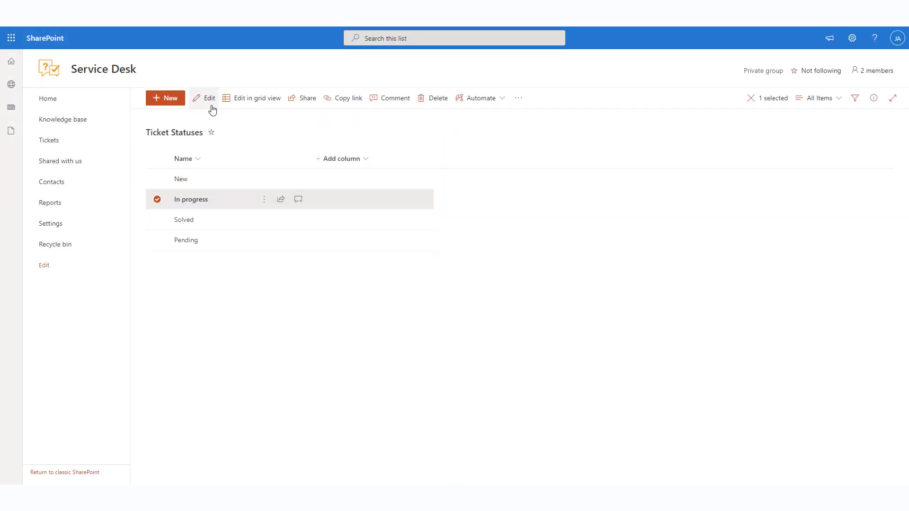
left_click(210, 100)
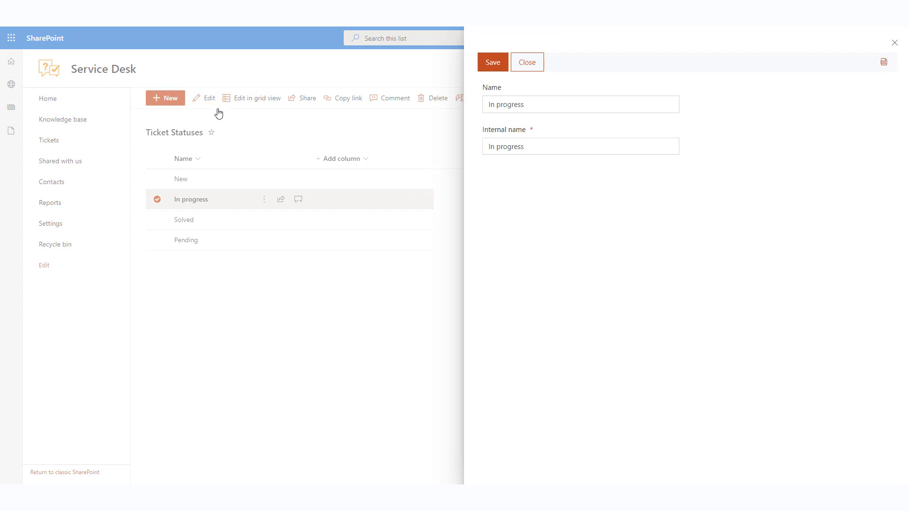
triple_click(553, 100)
type("Waiting")
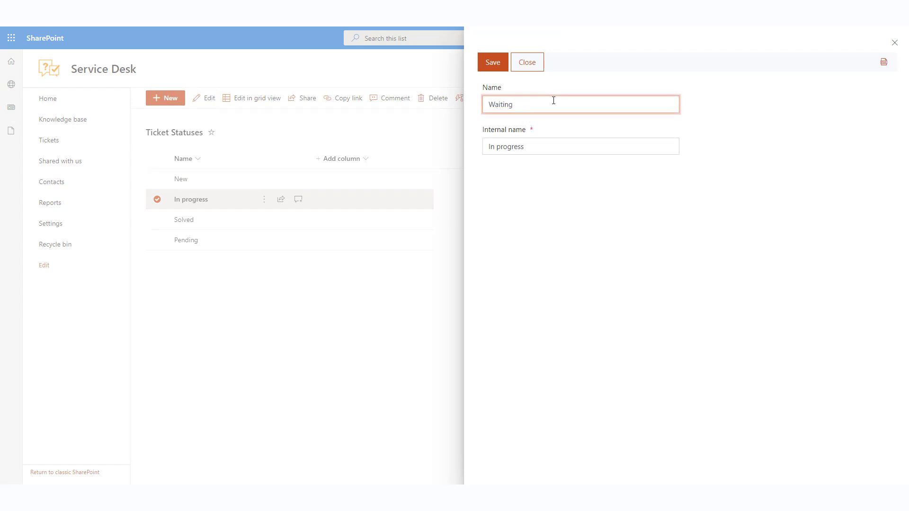
left_click(496, 64)
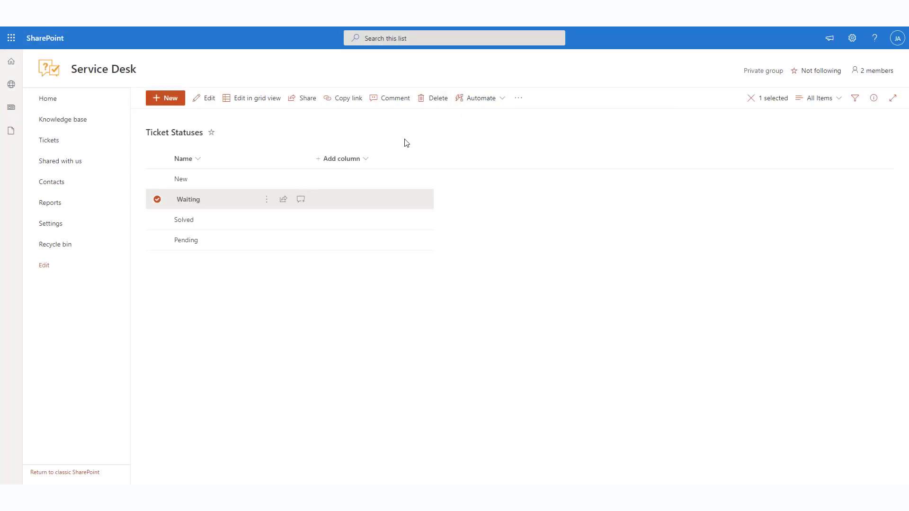
left_click(166, 300)
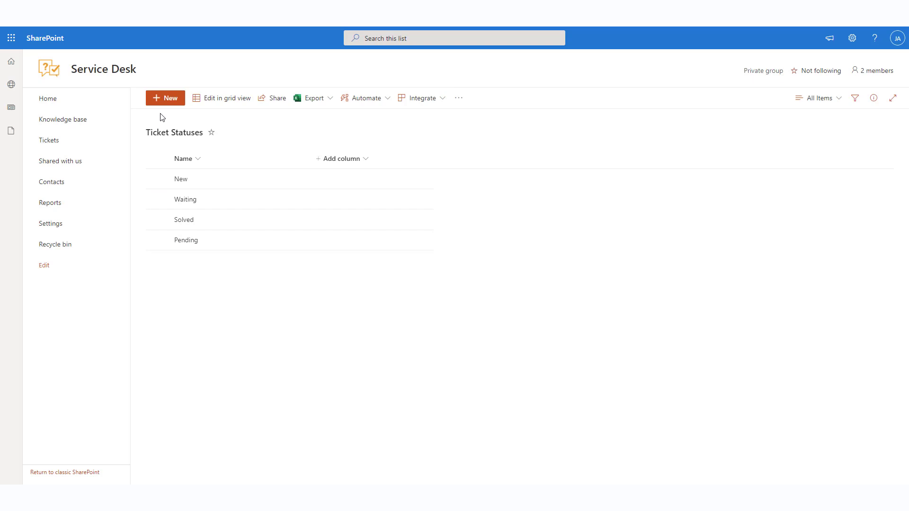
Add a 'Next line' ticket status with internal name Escalated, then check the save options
left_click(163, 97)
left_click(512, 109)
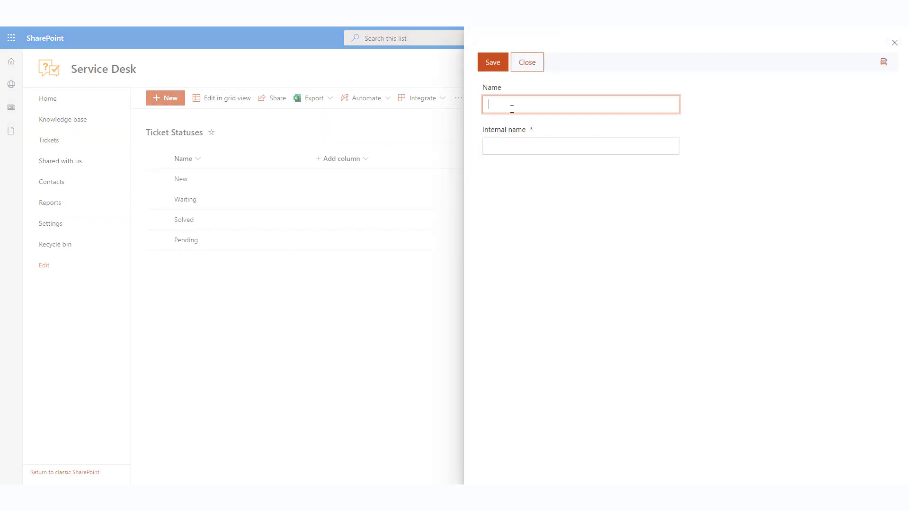
type("Next line")
key("Tab")
type("Escalated")
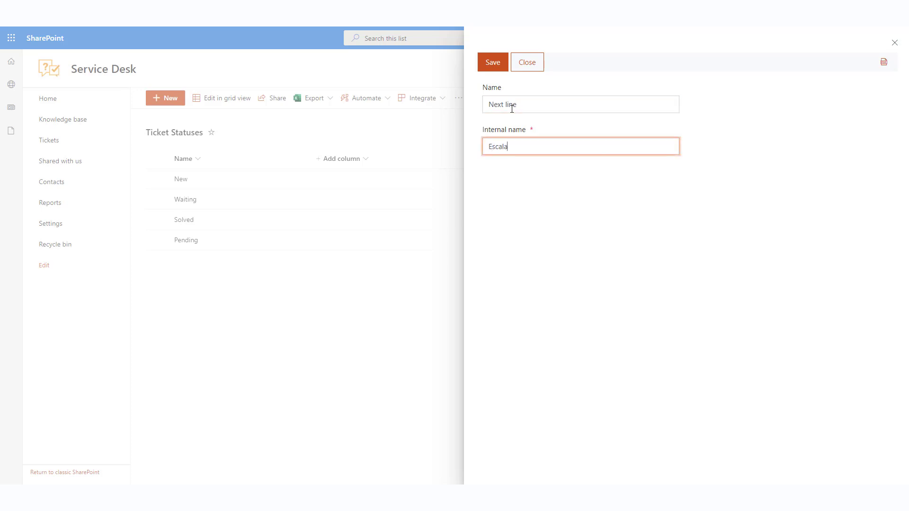
left_click(493, 66)
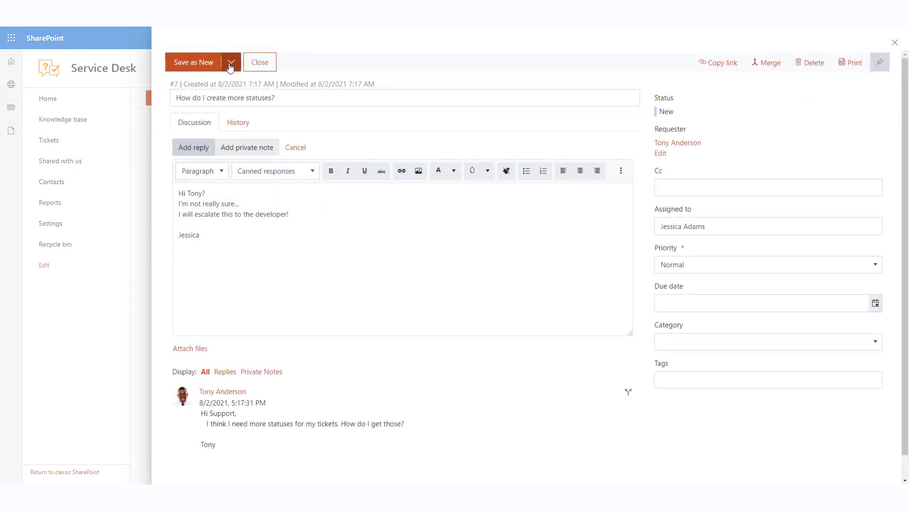
left_click(232, 64)
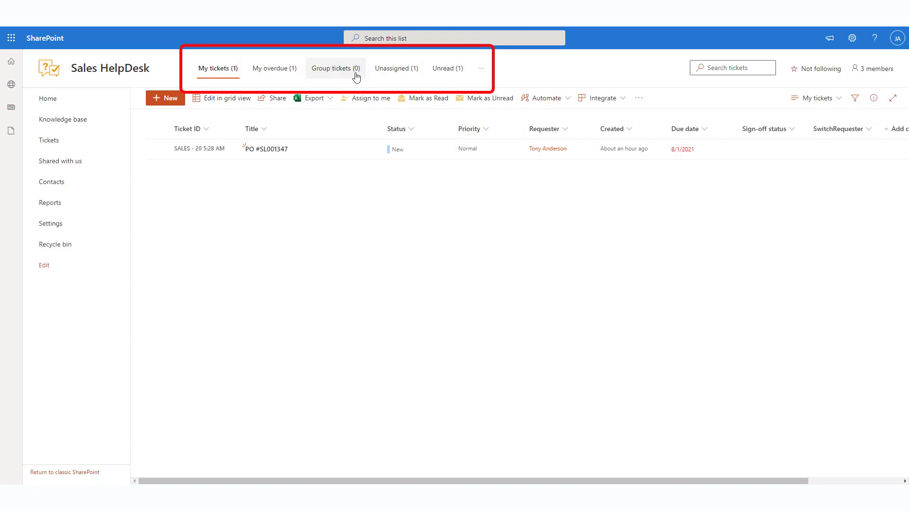
From the Sales HelpDesk tickets list's extra views, start creating a new view
left_click(481, 71)
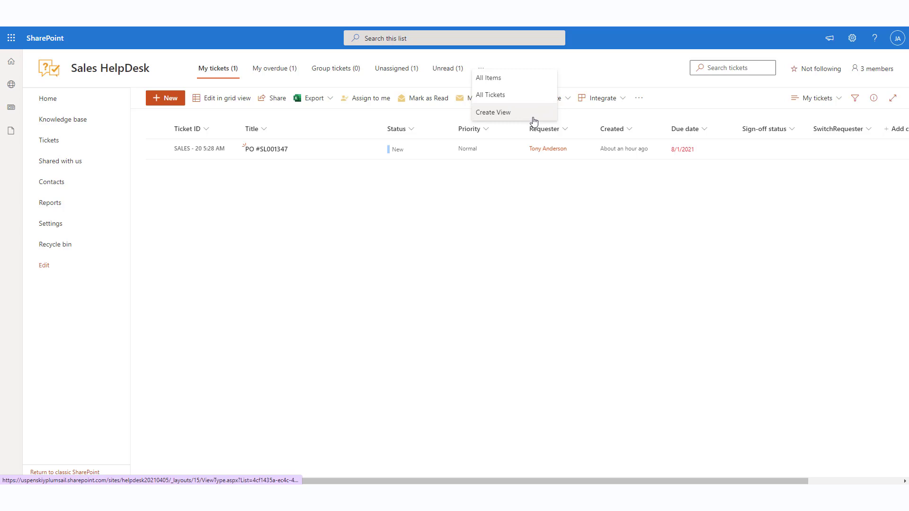
left_click(534, 122)
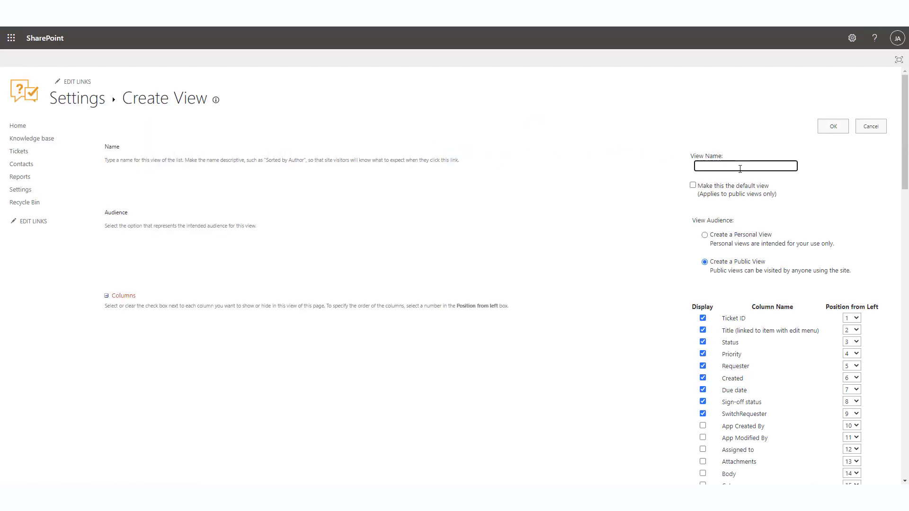
Name the new view 'My solved' and make it a Personal View
type("My solved")
left_click(707, 240)
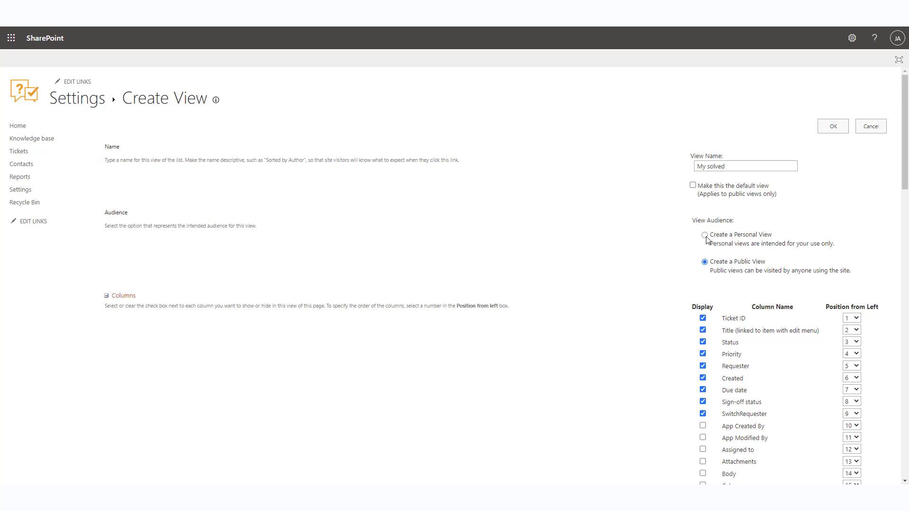
left_click(706, 240)
scroll(725, 295, "down", 7)
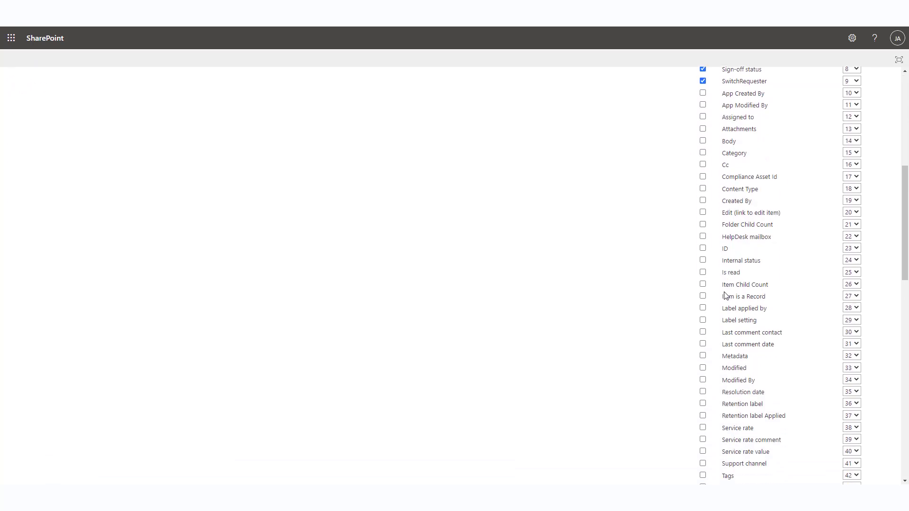
scroll(739, 289, "down", 10)
Filter the view to Assigned to = [Me] AND Status = Solved, then save it
left_click(754, 279)
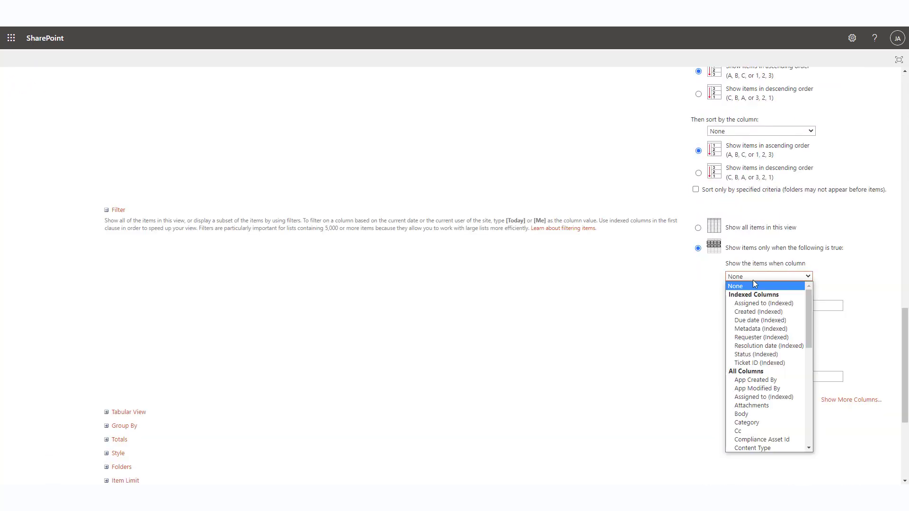
left_click(776, 303)
left_click(771, 305)
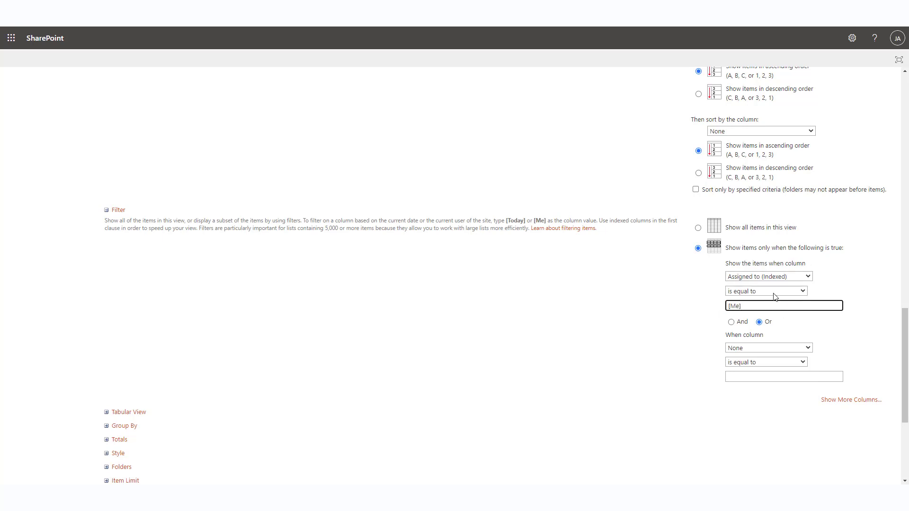
left_click(731, 322)
left_click(737, 349)
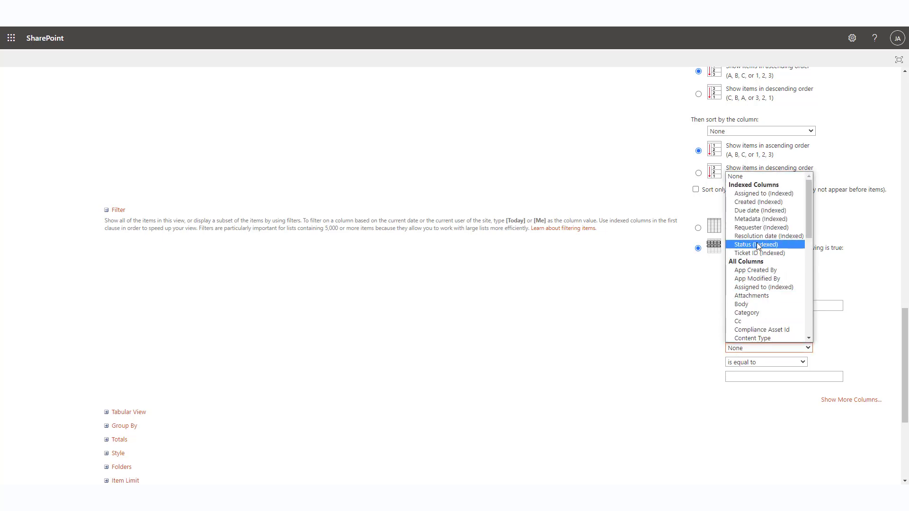
left_click(758, 245)
left_click(752, 376)
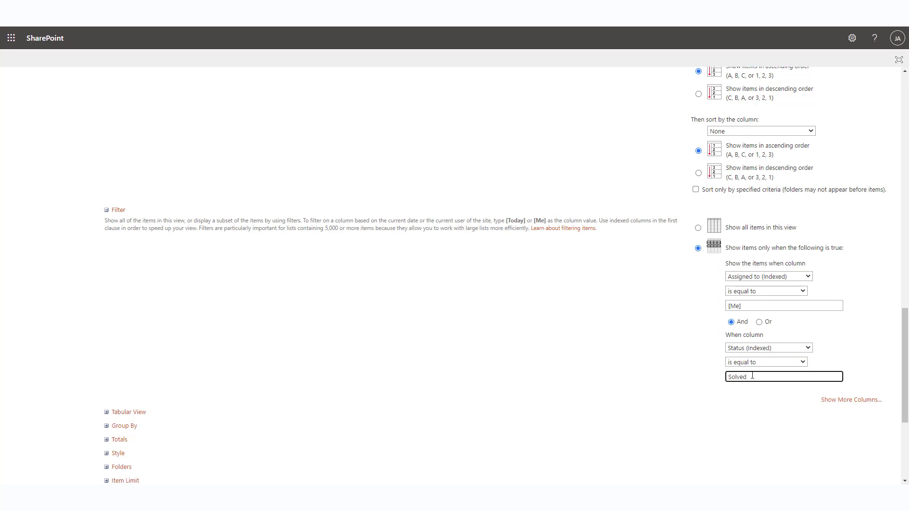
scroll(752, 376, "down", 4)
left_click(830, 436)
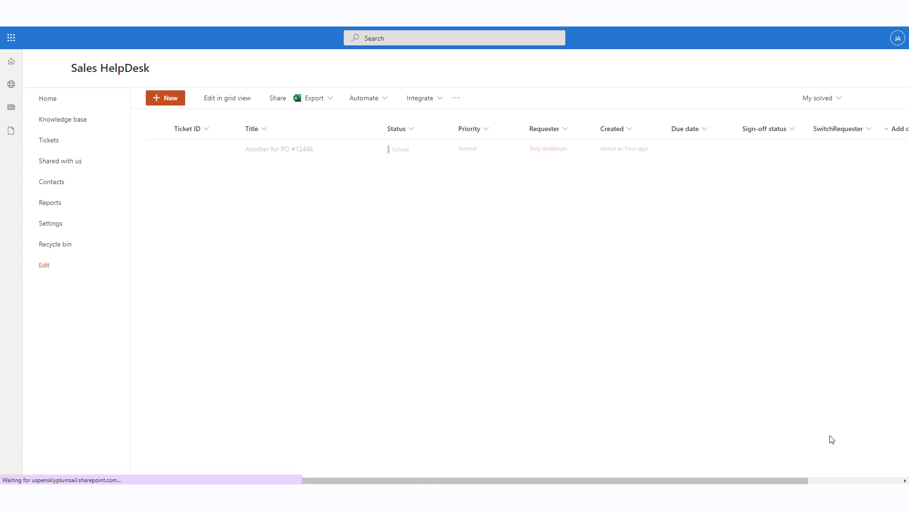
Open the HelpDesk Settings and go to the Appearance page under General
left_click(74, 231)
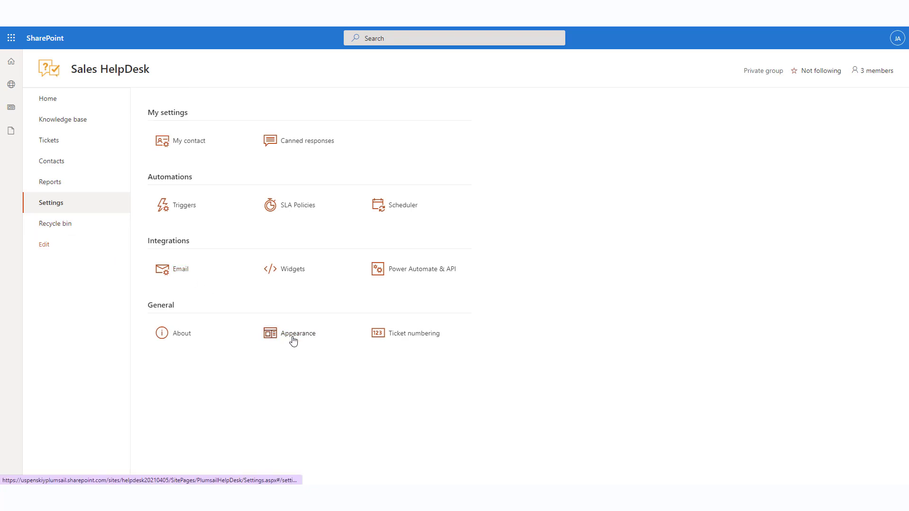
left_click(294, 341)
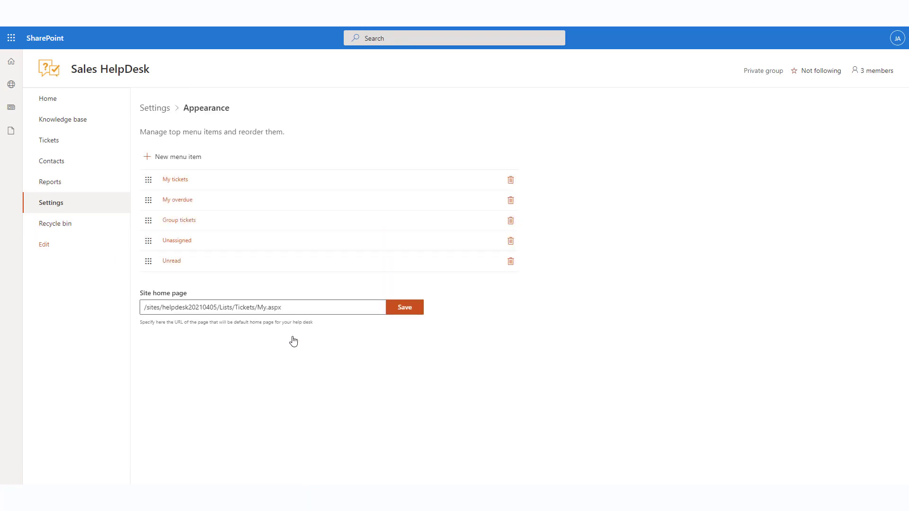
Add a 'My solved tickets' top menu item bound to the My solved view
left_click(196, 161)
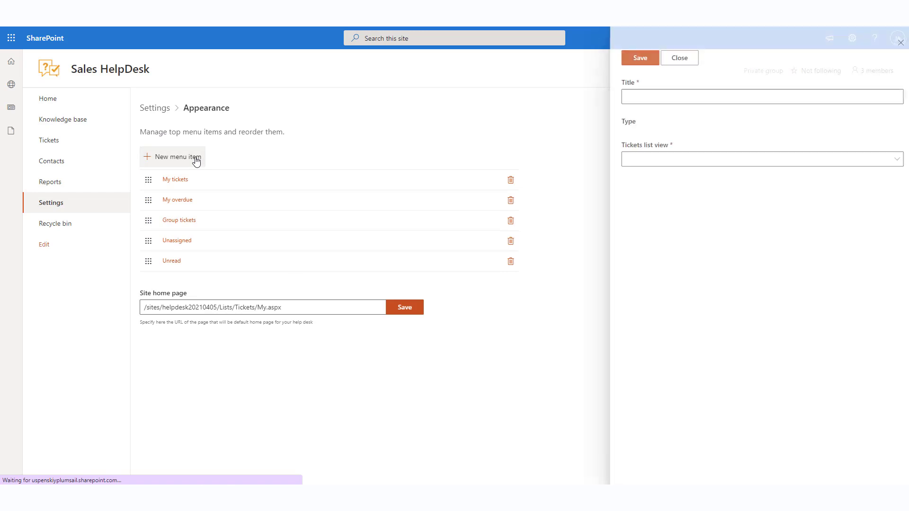
left_click(644, 103)
type("My so")
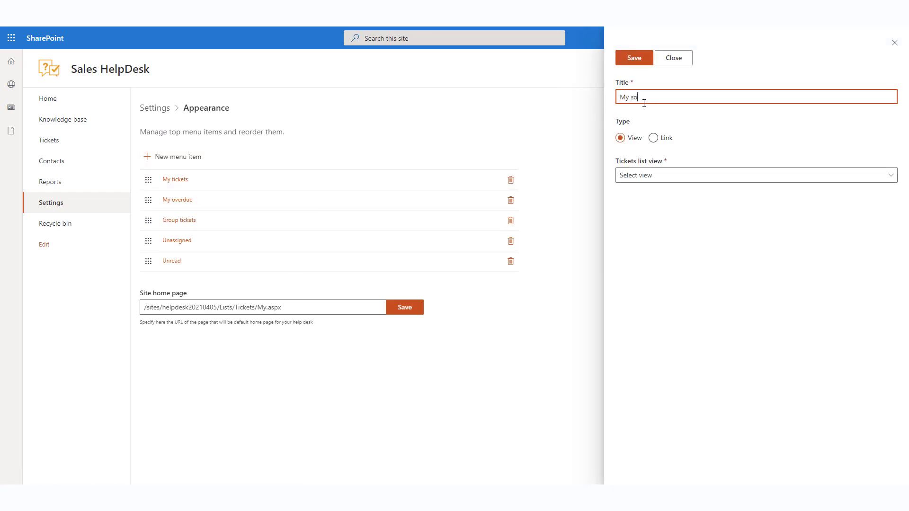
type("lved tickets")
left_click(678, 179)
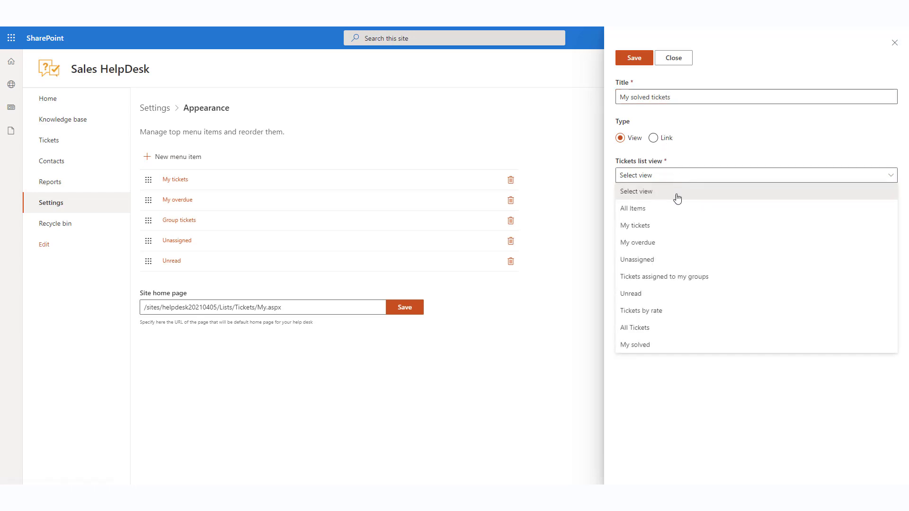
left_click(677, 344)
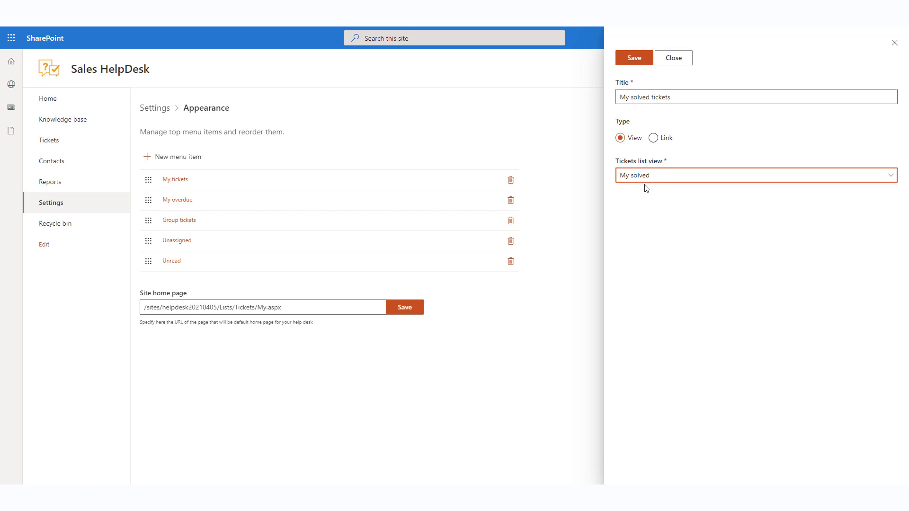
left_click(633, 64)
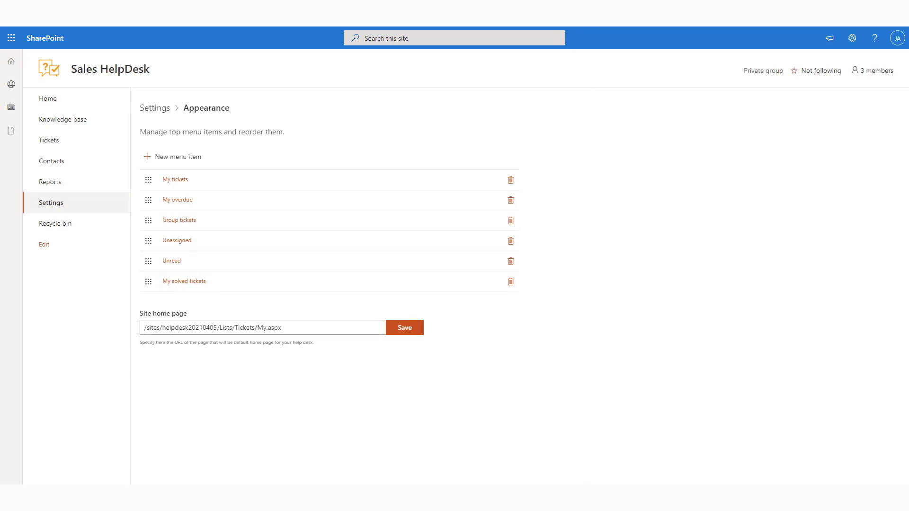
Add a 'HelpDesk documentation' Link menu item pointing to the pasted documentation URL
left_click(179, 159)
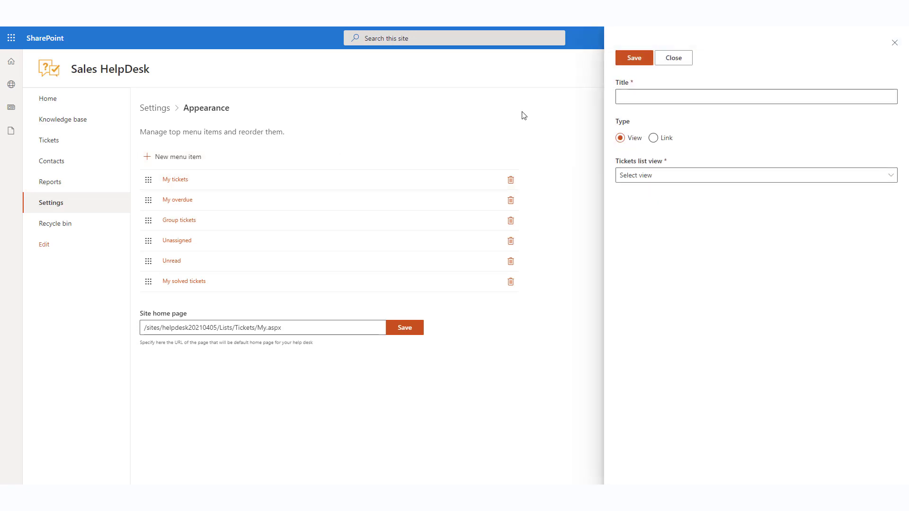
left_click(634, 98)
type("Help")
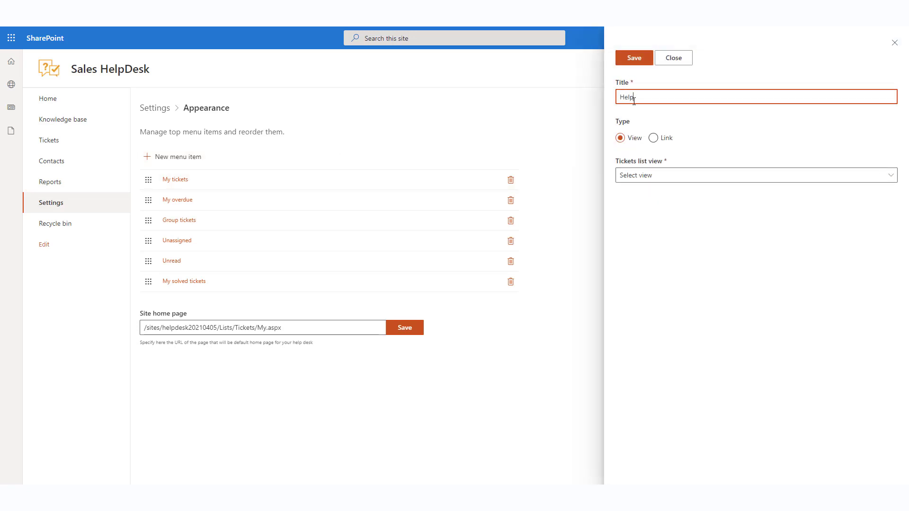
type("deDesk documentation")
left_click(653, 138)
left_click(670, 178)
key("ctrl+v")
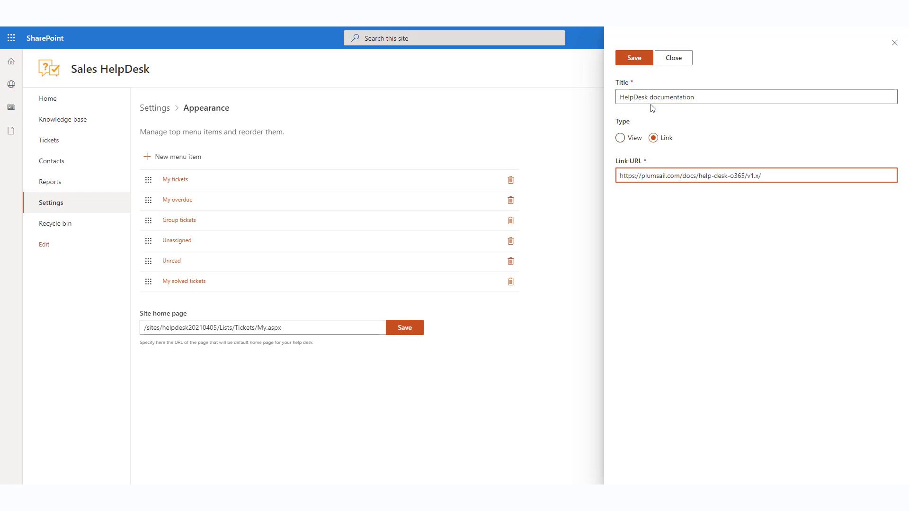
left_click(636, 59)
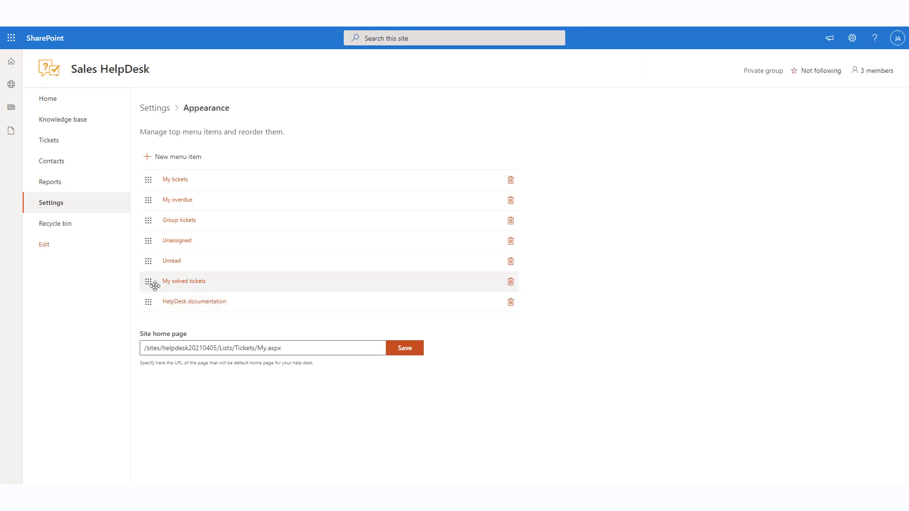
Move My solved tickets to second and HelpDesk documentation to third place, then save
left_click_drag(148, 282, 147, 200)
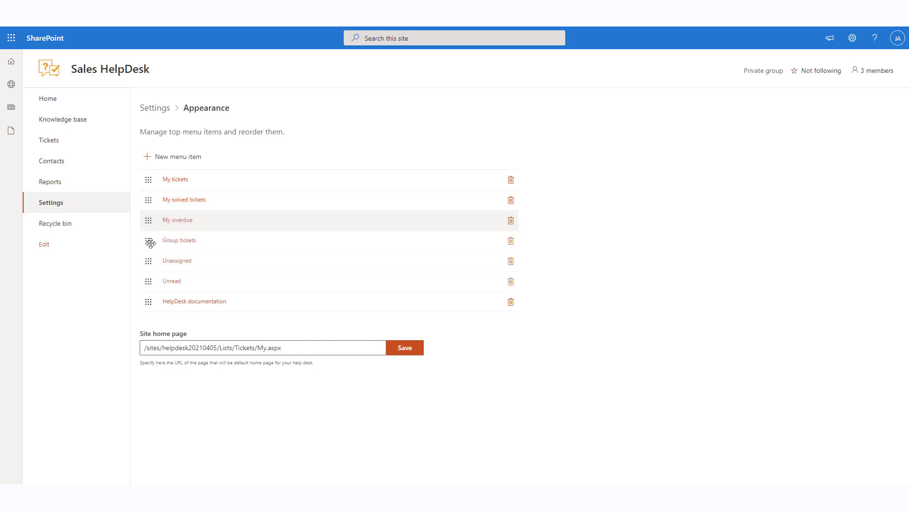
left_click_drag(148, 301, 146, 222)
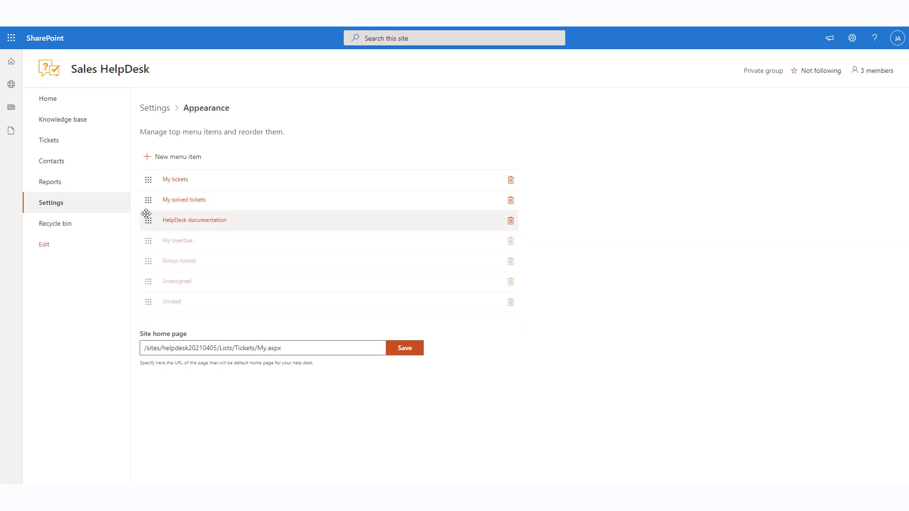
left_click(406, 354)
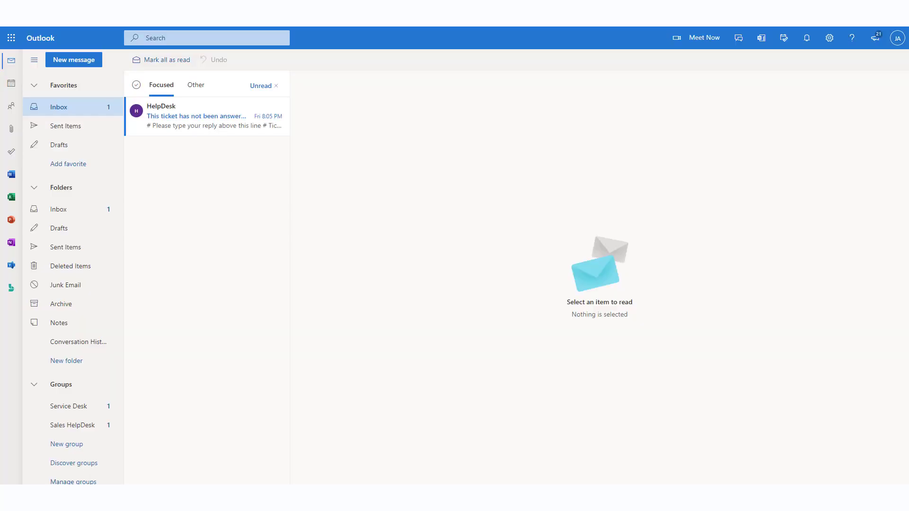
Open the HelpDesk notification email about the unanswered ticket from the Outlook inbox
left_click(198, 115)
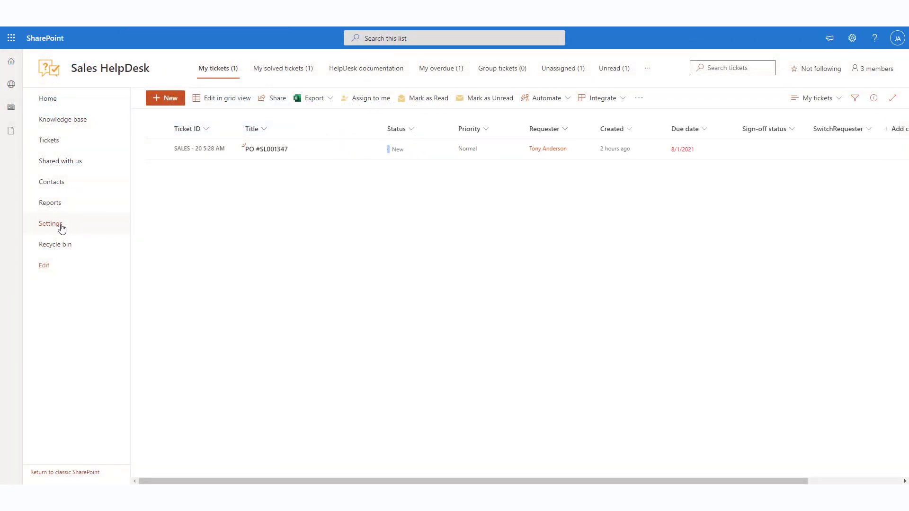
Go to HelpDesk Settings and open the Scheduler page under Automations
left_click(61, 226)
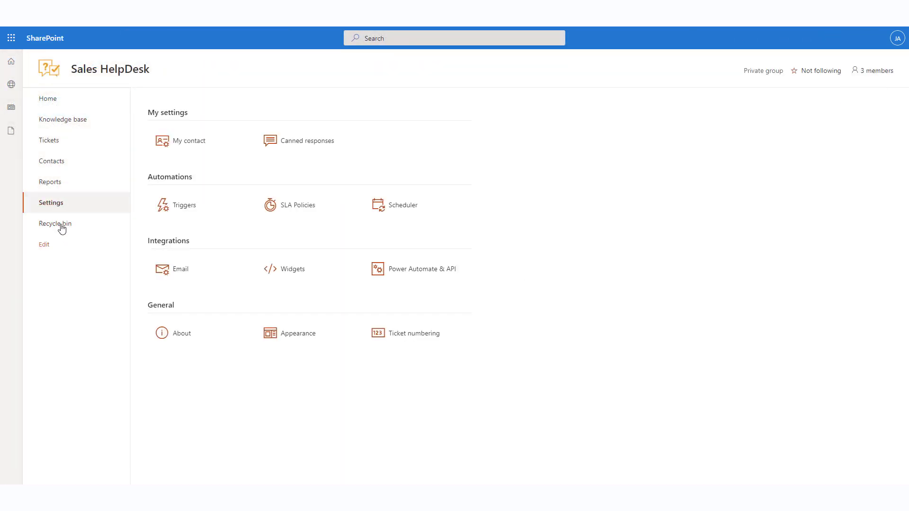
left_click(410, 207)
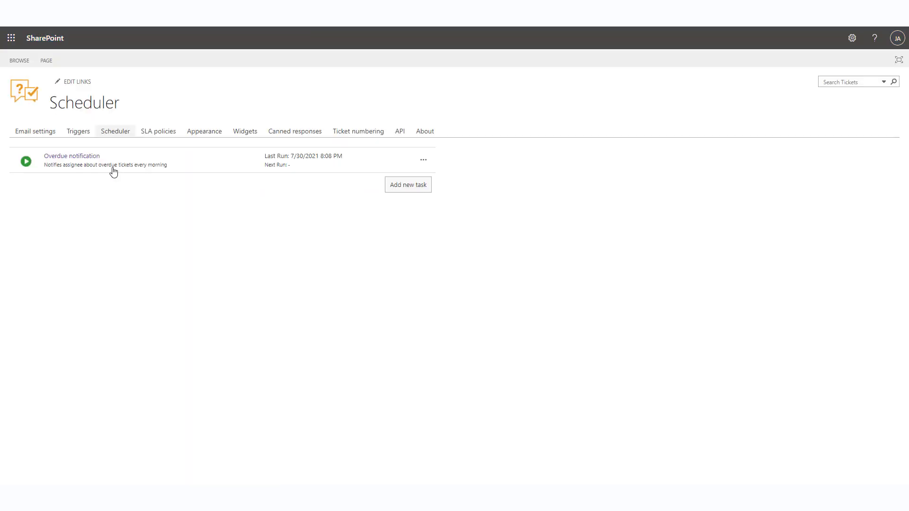
left_click(86, 158)
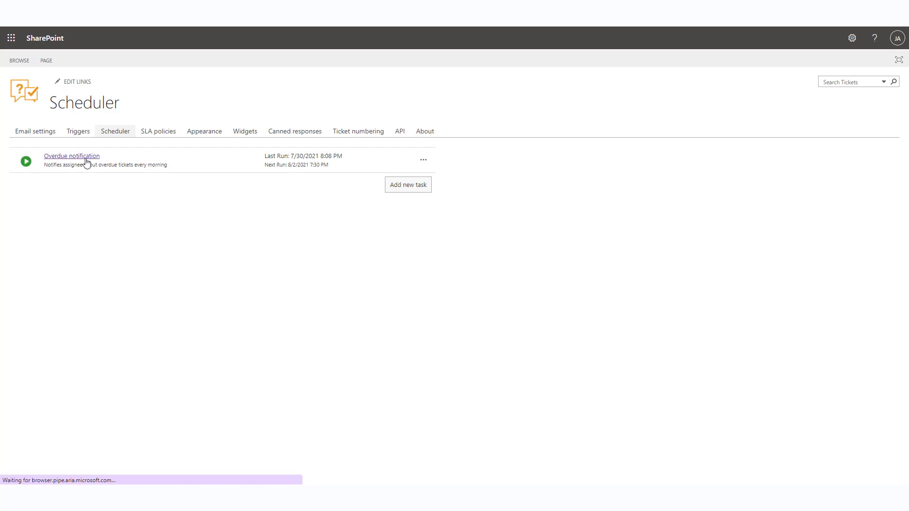
Create a new scheduler task 'urgent tickets' described 'Notify agents about the urgent tickets'
left_click(413, 189)
type("urgent tic")
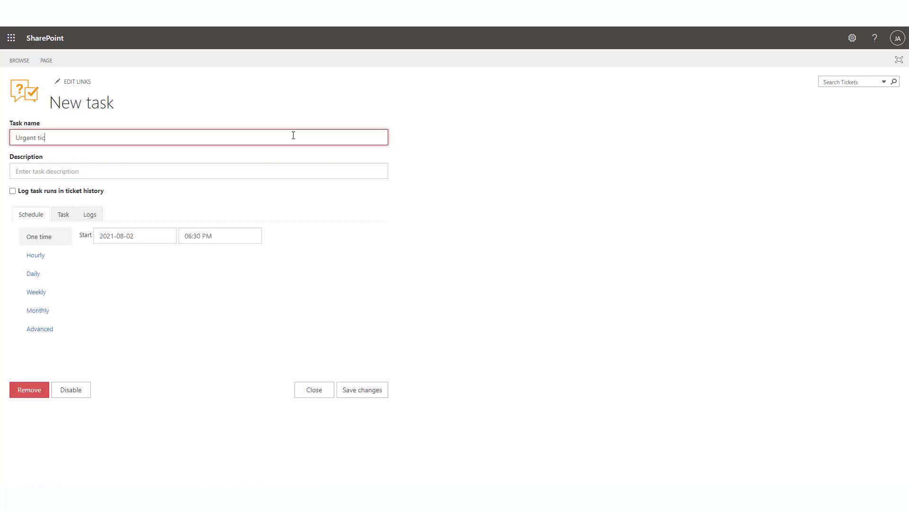
type("kets")
left_click(287, 167)
type("Not")
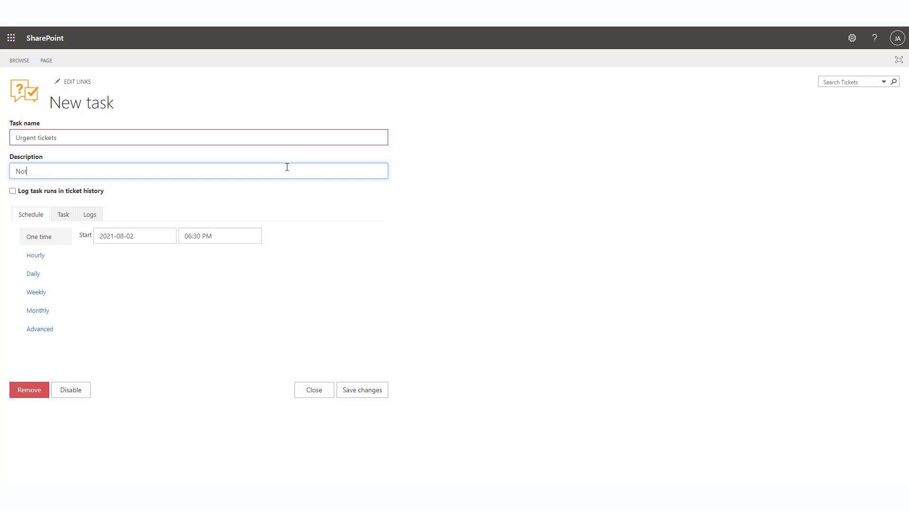
type("ify agents about the urgent tickets")
Schedule the task to run daily starting 2021-08-02 at 08:00 AM
left_click(52, 274)
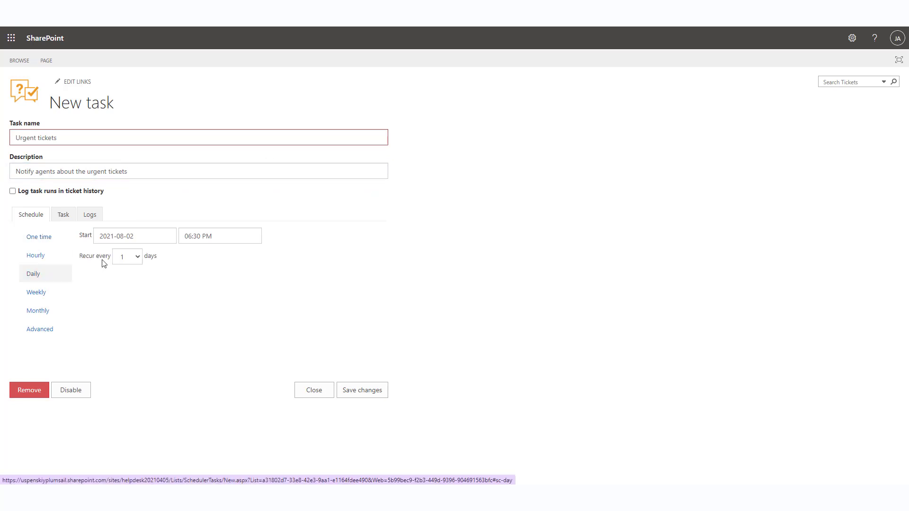
left_click(224, 235)
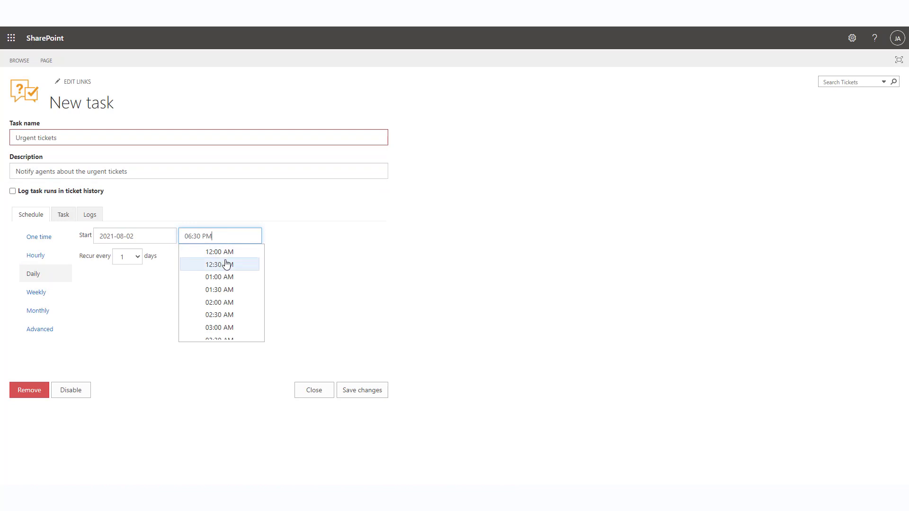
scroll(235, 310, "down", 3)
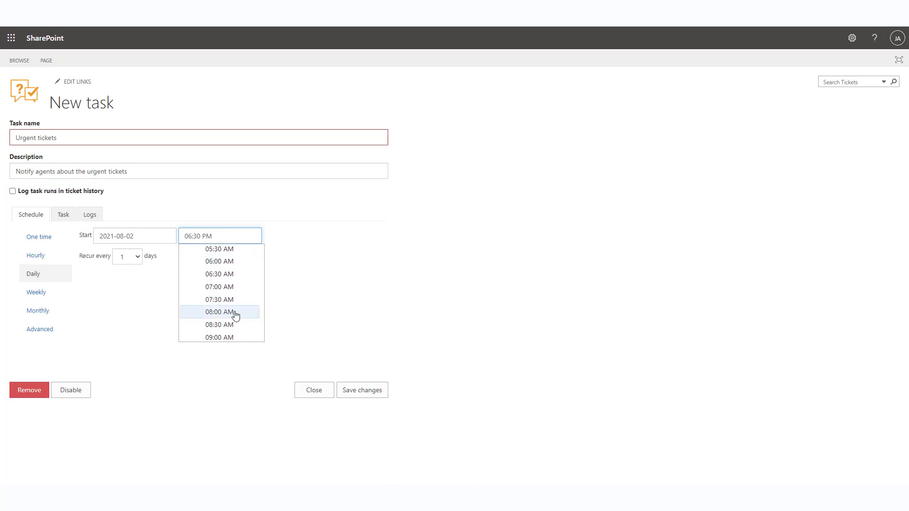
left_click(235, 313)
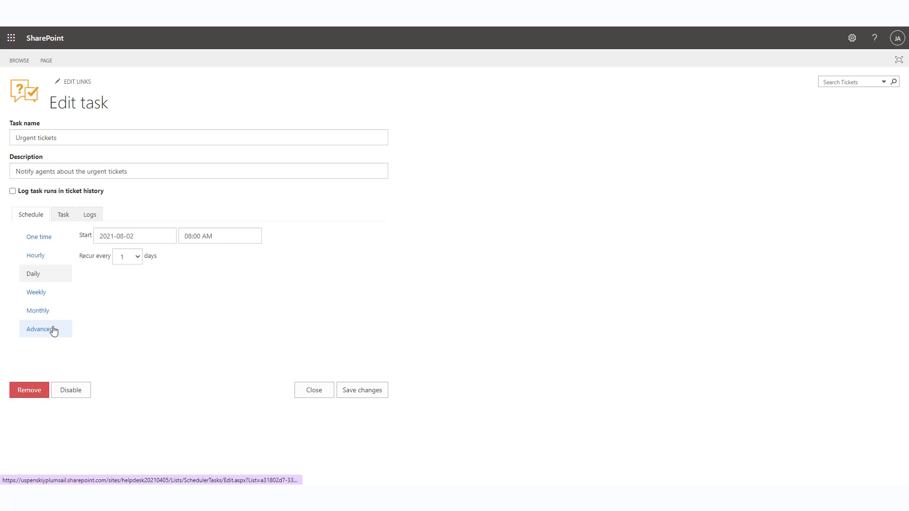
left_click(52, 329)
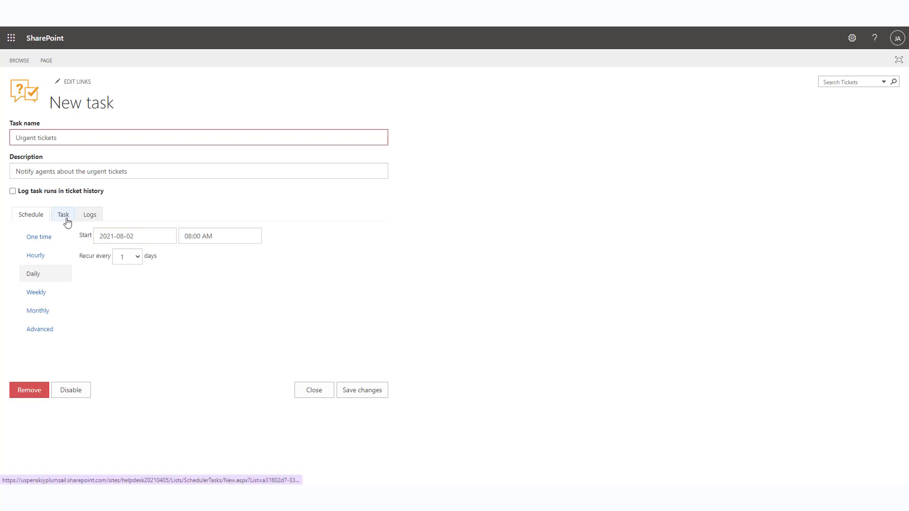
Set the first condition to ticket status not equal to 'Solved'
left_click(67, 221)
left_click(135, 266)
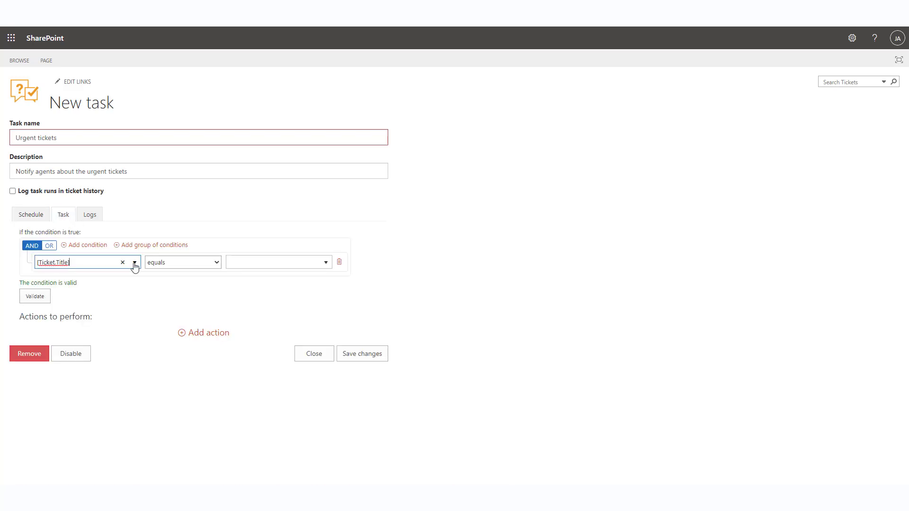
left_click(135, 265)
scroll(90, 331, "up", 1)
left_click(86, 286)
left_click(177, 263)
left_click(183, 279)
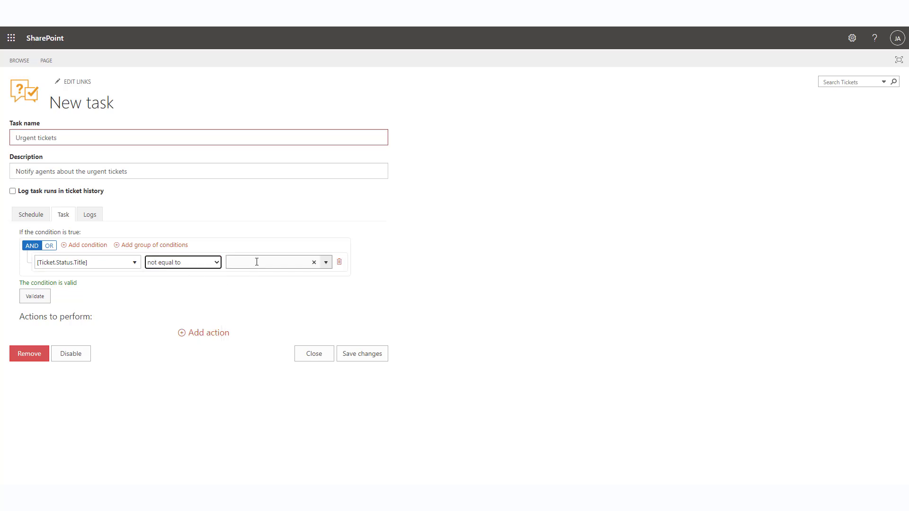
left_click(256, 262)
type("'Solved'")
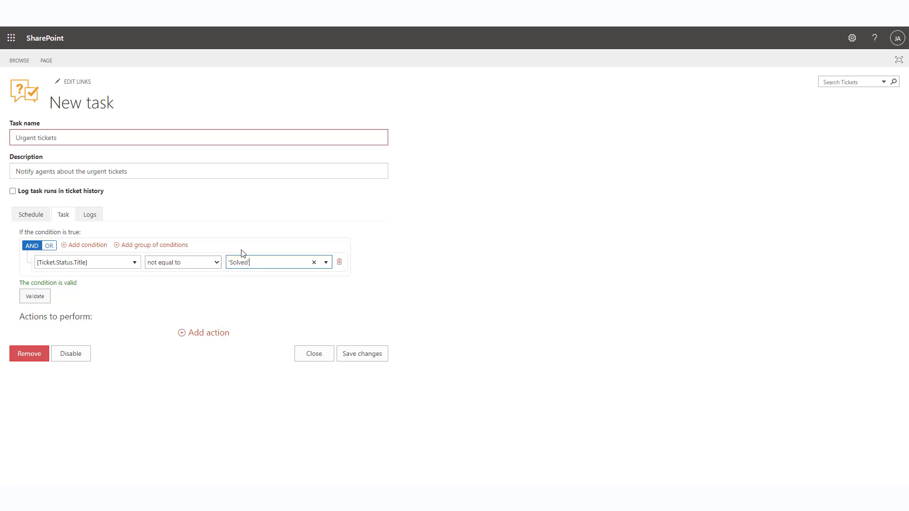
Add a second condition, Priority equals 'Urgent', validate the conditions, and add an action
left_click(80, 246)
left_click(83, 280)
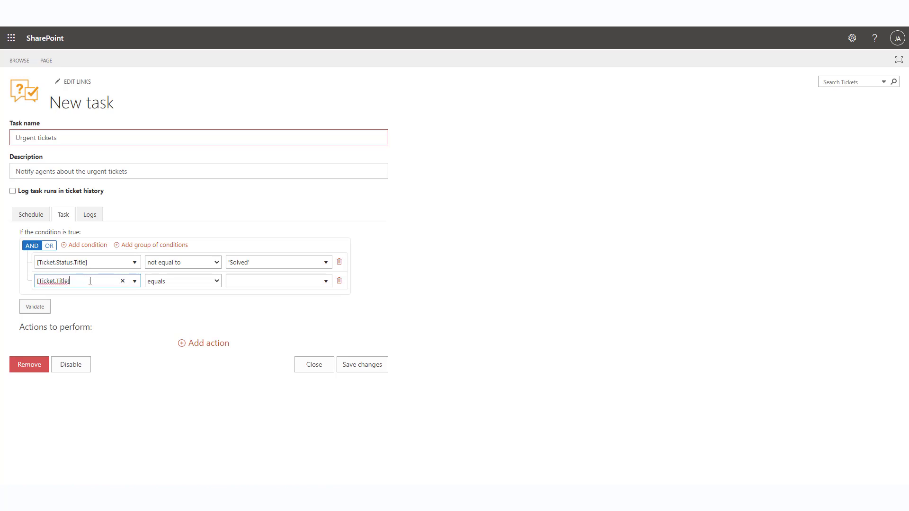
left_click_drag(145, 363, 146, 379)
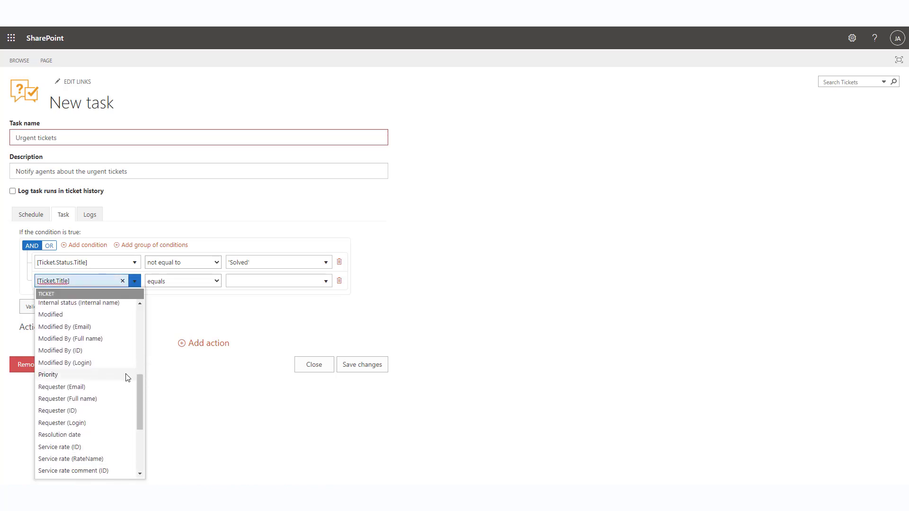
left_click(128, 378)
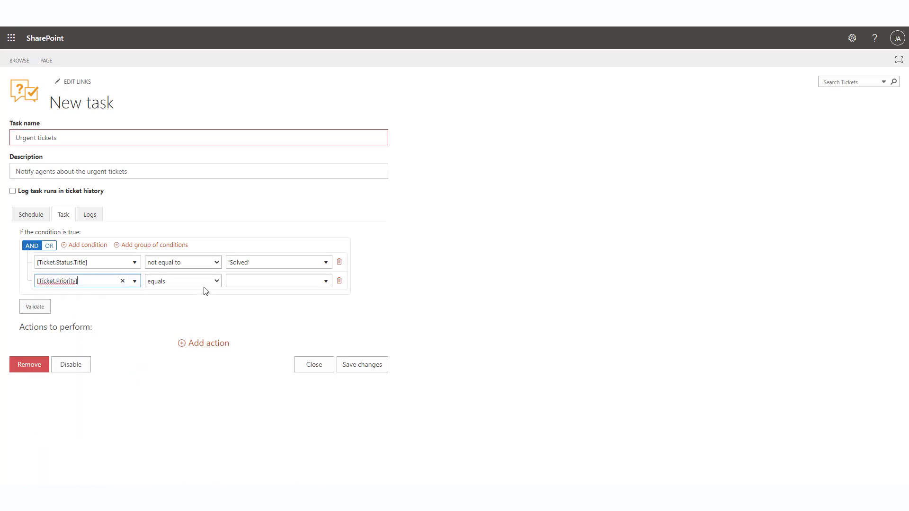
left_click(258, 282)
type("'U")
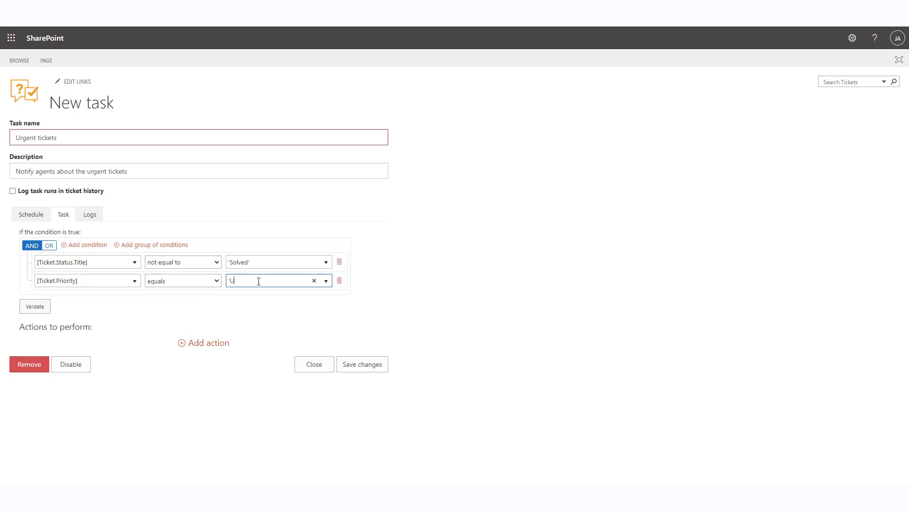
type("rgent")
left_click(43, 308)
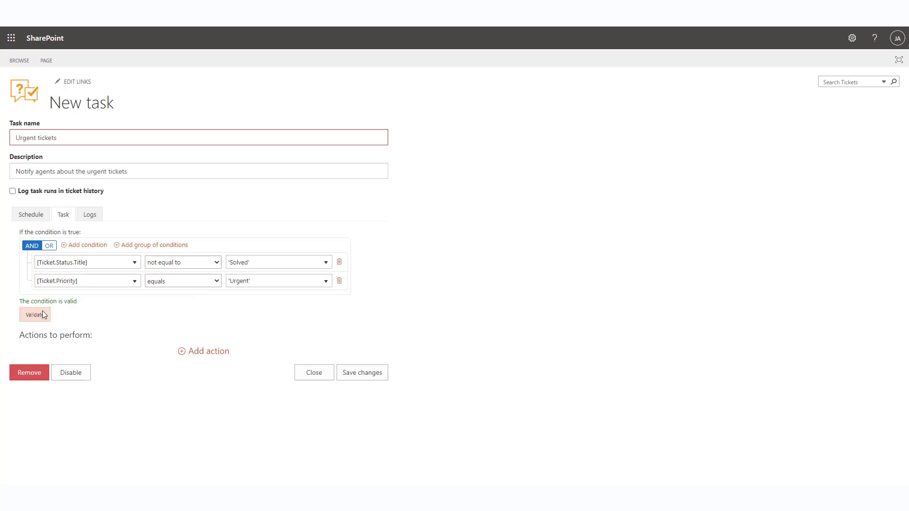
left_click(194, 351)
Make the action a Send email addressed to the ticket's Assignee
left_click(75, 350)
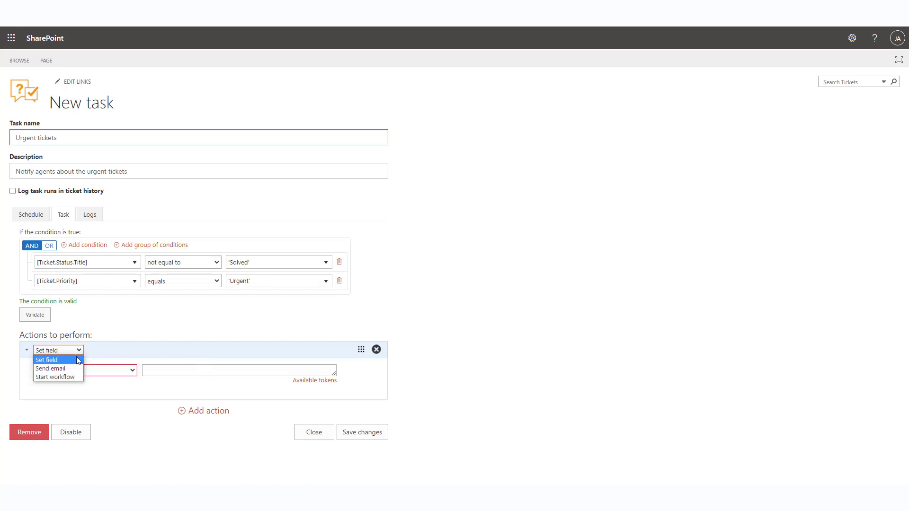
left_click(79, 369)
left_click(83, 380)
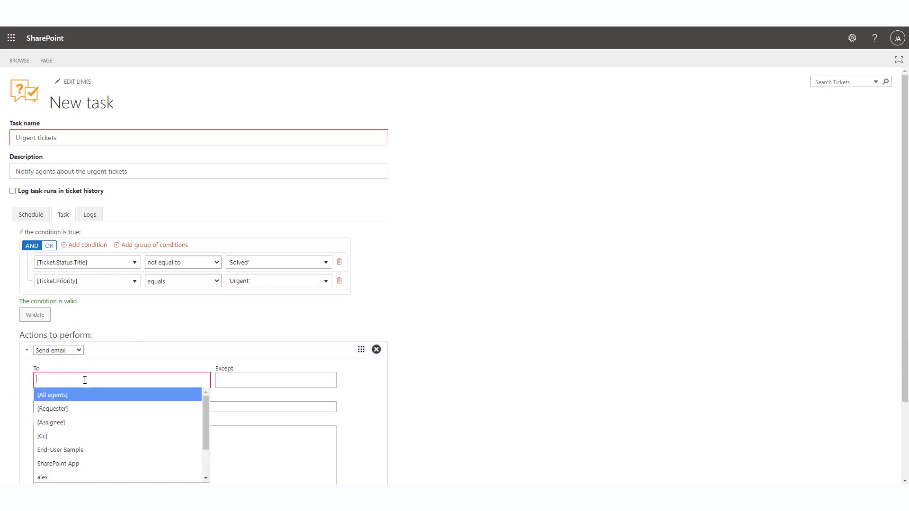
left_click(84, 419)
Write subject 'Please review the urgent ticket {{Ticket.ID}}' and a body linking the ticket requiring immediate attention
scroll(85, 412, "down", 2)
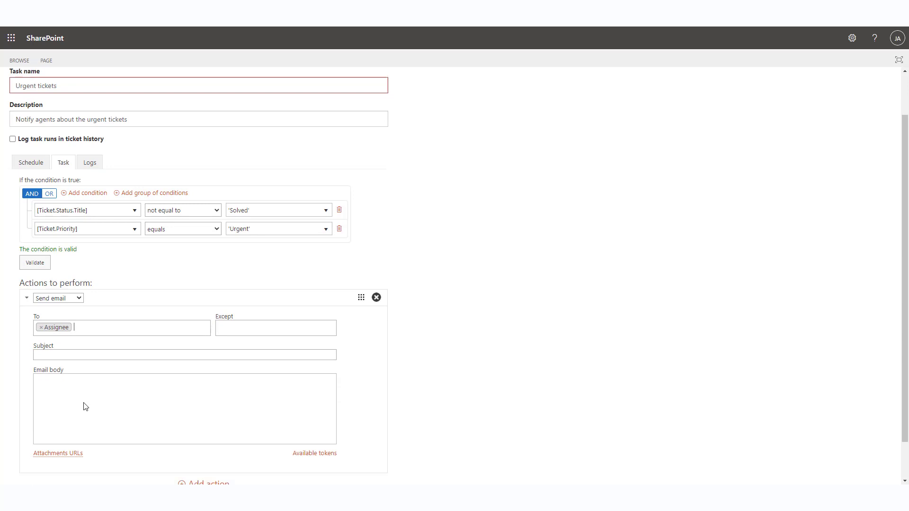
type("Pleas")
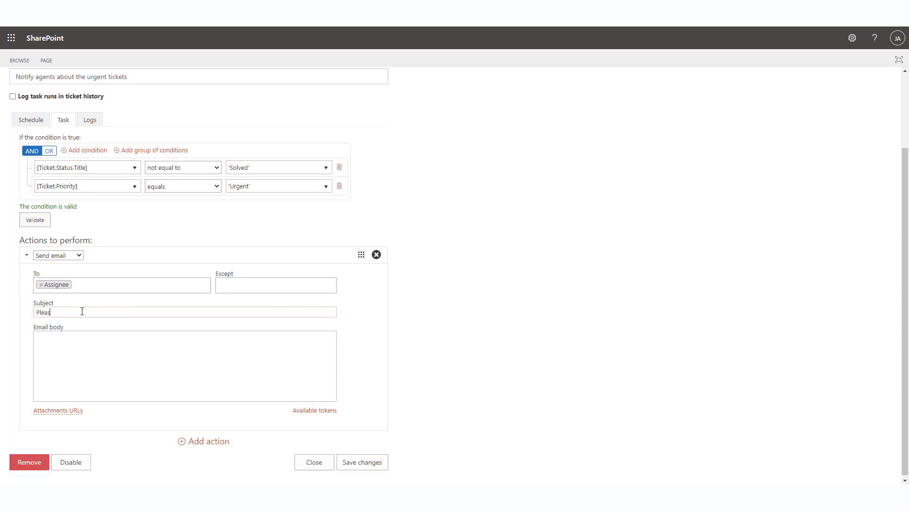
type("e review the urgent ticket")
type("{{Ticket.ID}}")
left_click(141, 349)
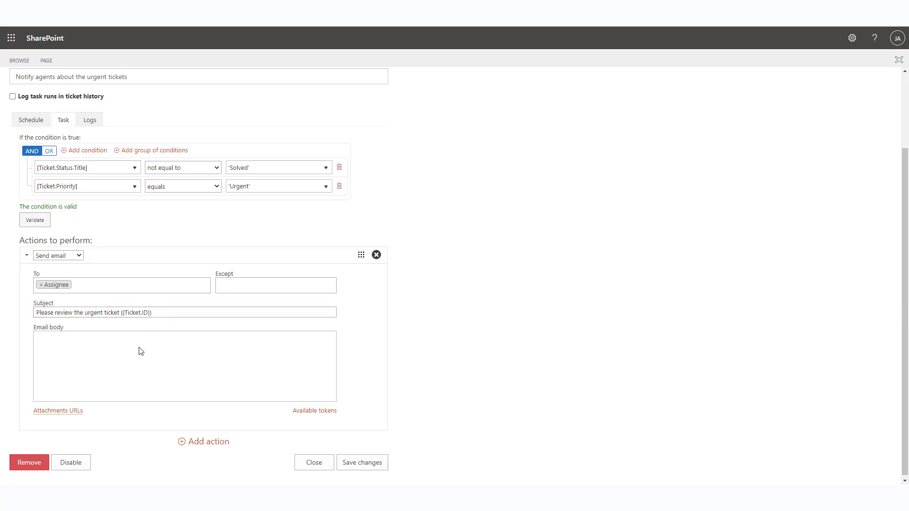
type("The urgent ticket")
type("{{snippet:TicketIdLink}}")
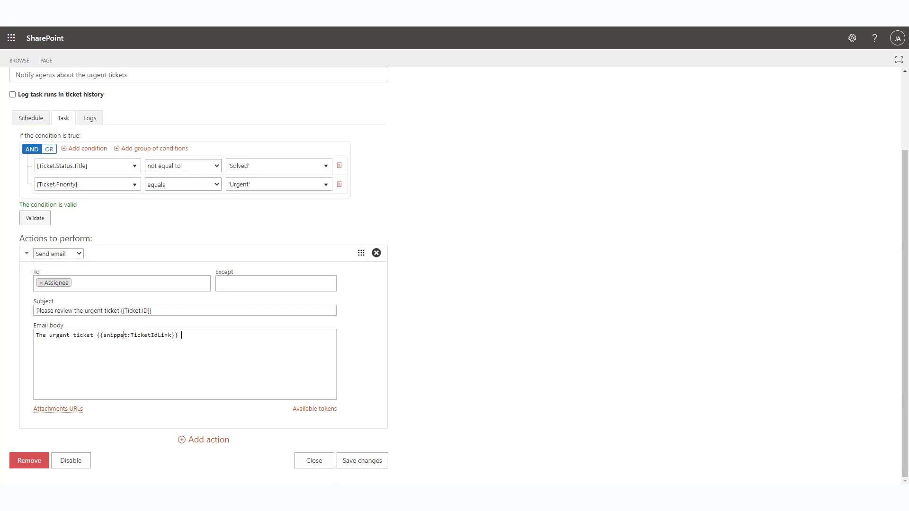
type("requires your immediate attention.")
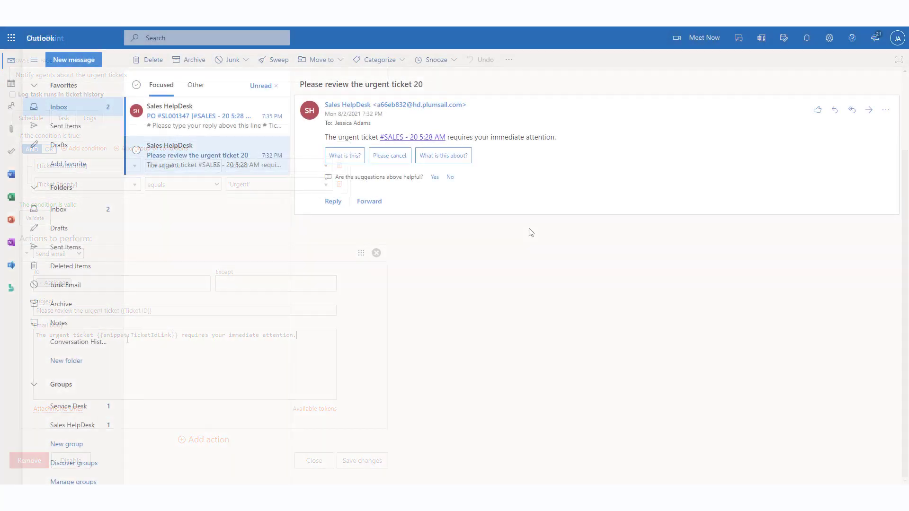
Follow the ticket link in the urgent ticket email to open ticket PO #SL001347
left_click(422, 141)
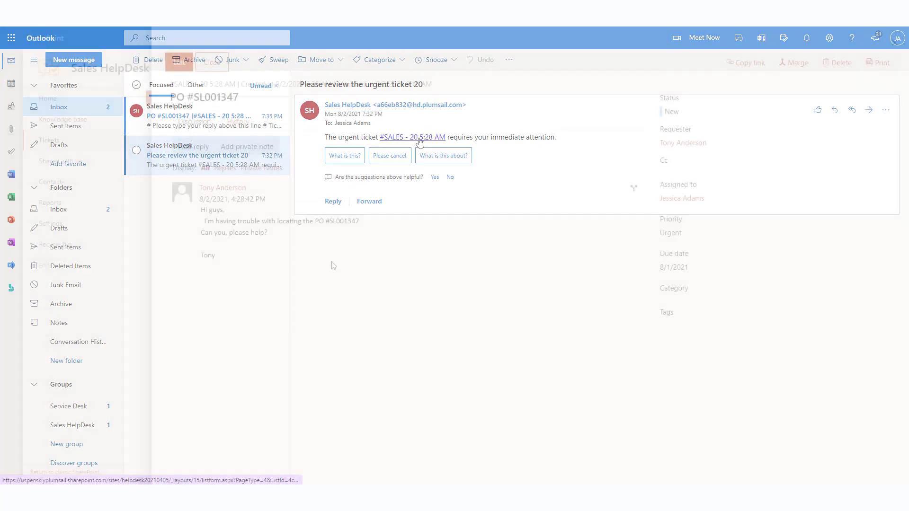